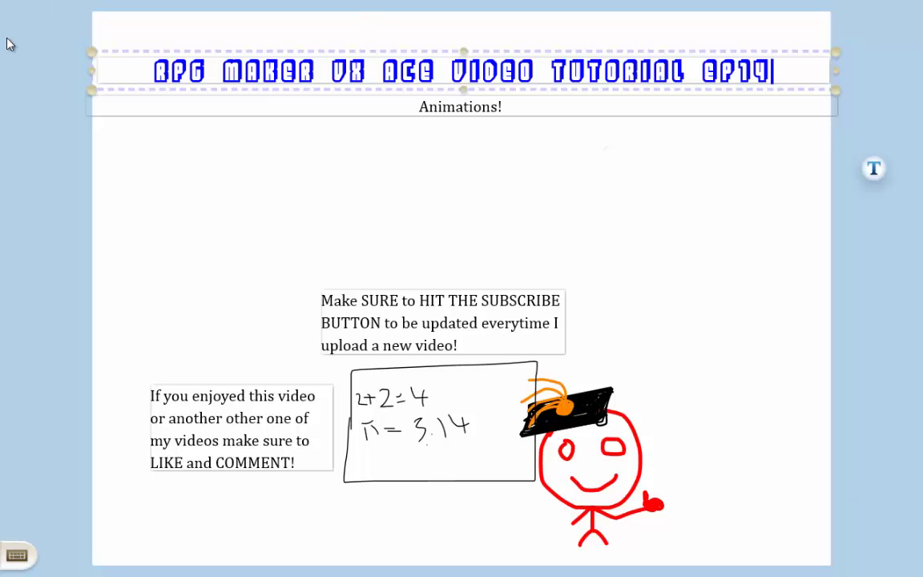
Switch to the MyTime app and start the 10-minute countdown
mouse_move(6, 8)
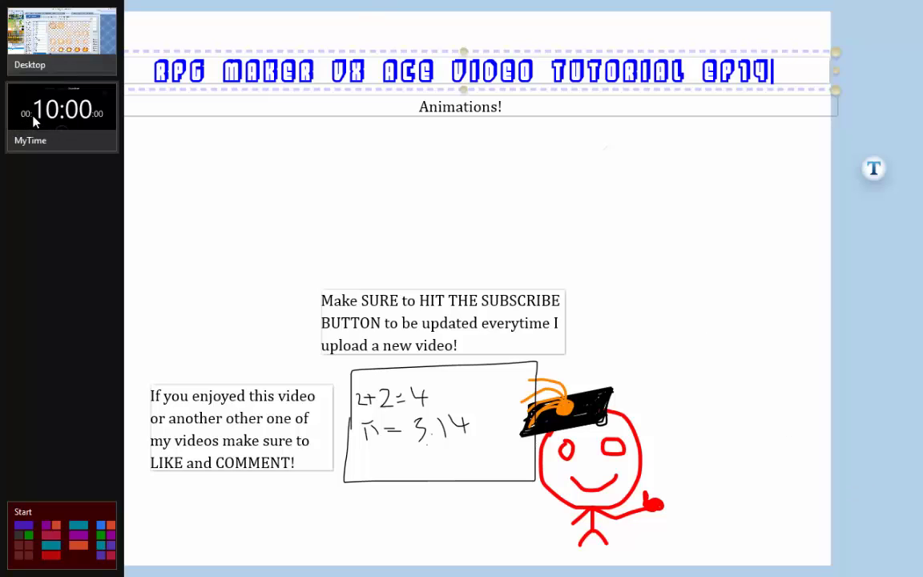
left_click(34, 120)
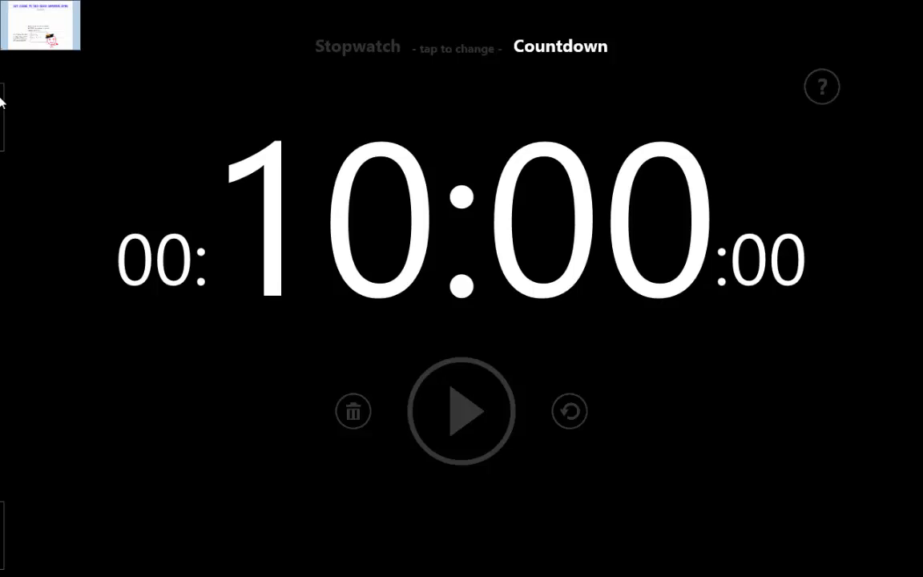
mouse_move(18, 61)
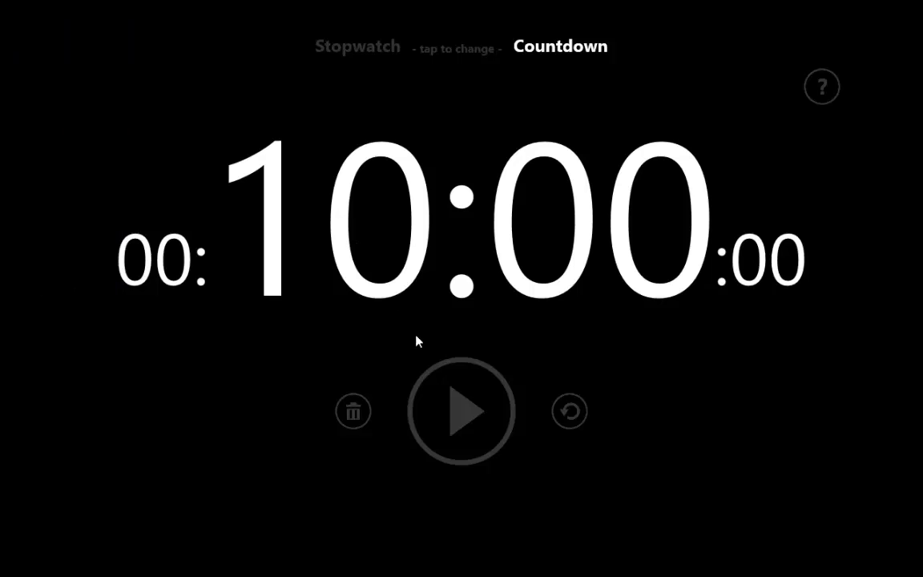
left_click(468, 416)
Switch to RPG Maker VX Ace on the desktop and dismiss the open Animation Graphic dialog
mouse_move(2, 141)
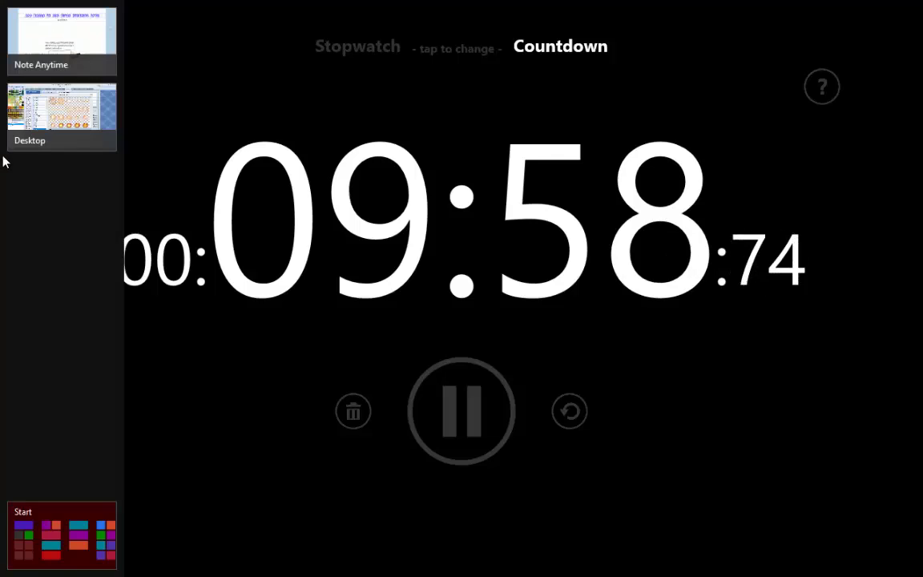
left_click(49, 120)
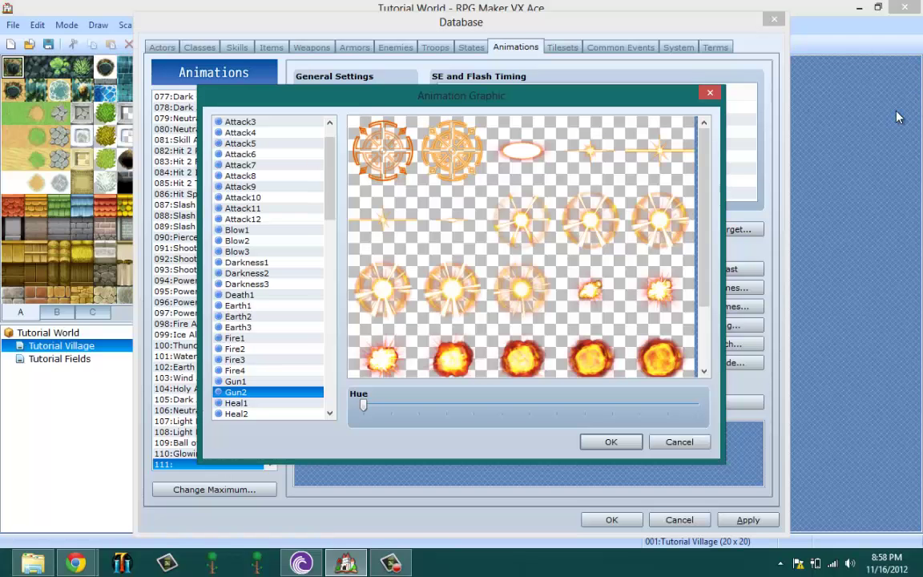
left_click(710, 92)
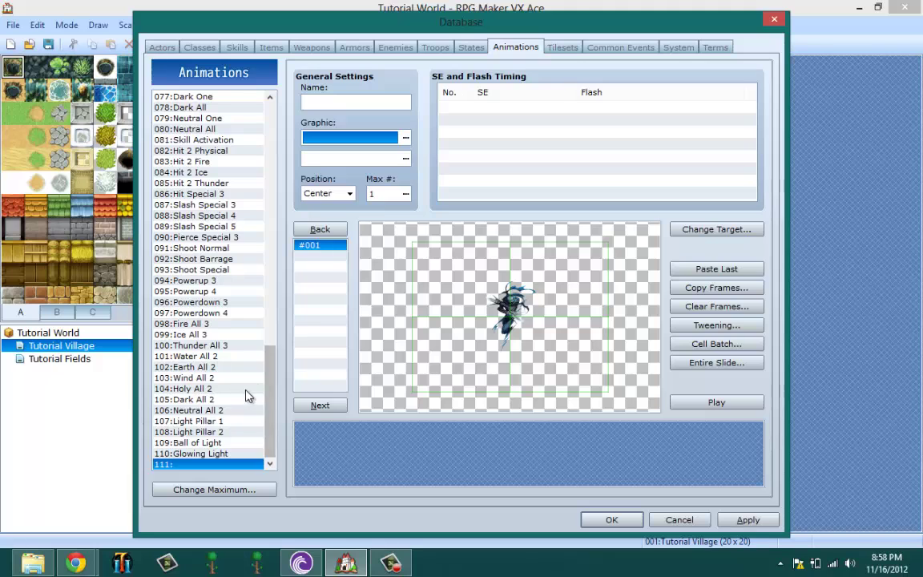
Look through the existing animations in the database list, viewing Slash Thunder, Water All 2 and Slash Special 3
left_click_drag(270, 375, 281, 115)
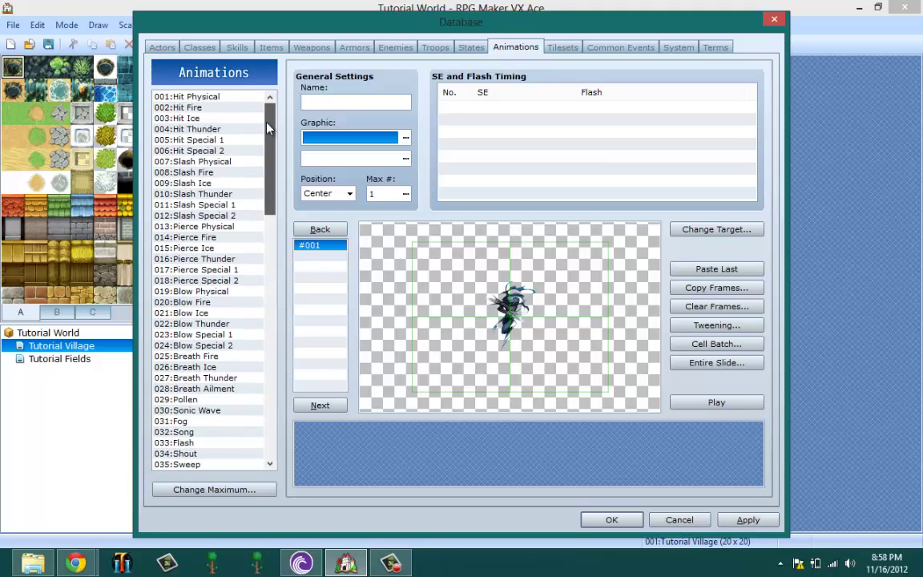
scroll(233, 262, "down", 14)
scroll(237, 169, "up", 15)
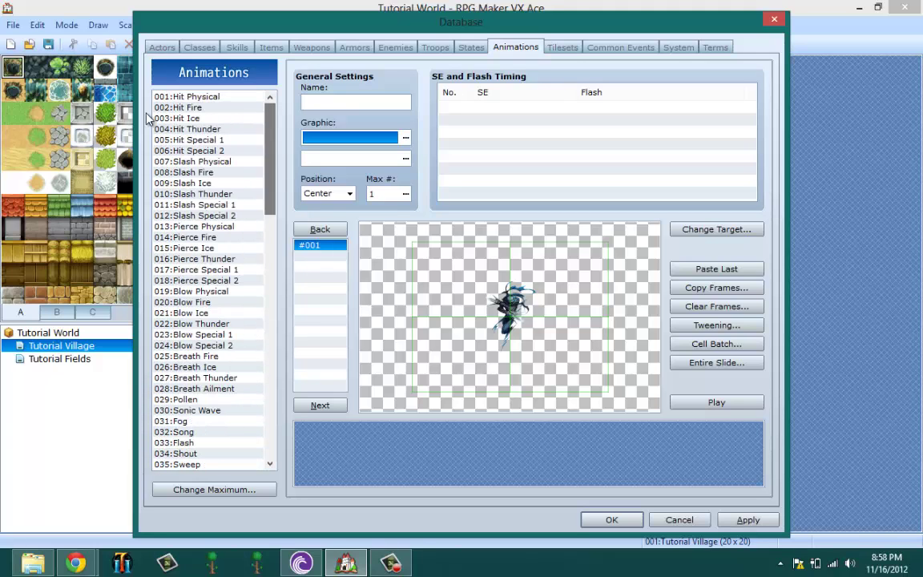
left_click(240, 194)
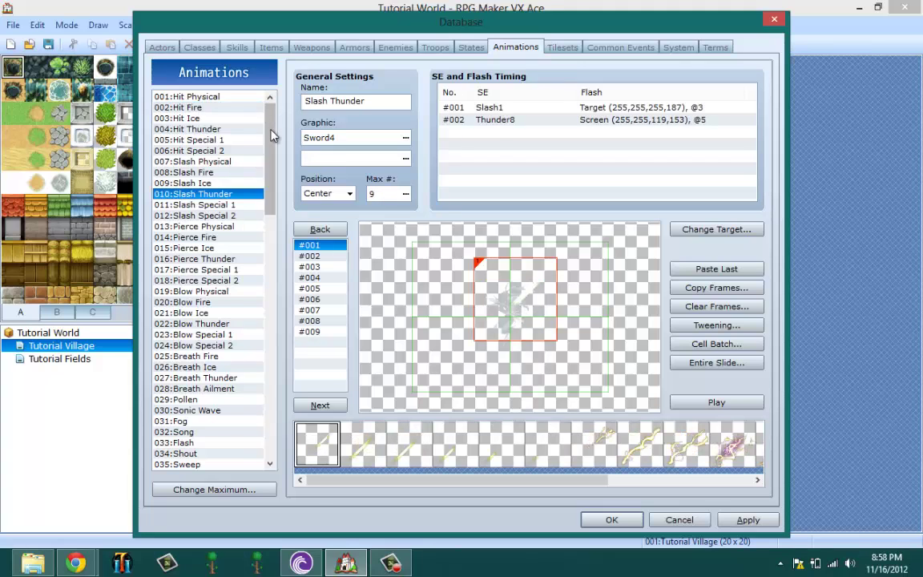
scroll(249, 243, "down", 20)
scroll(251, 119, "up", 20)
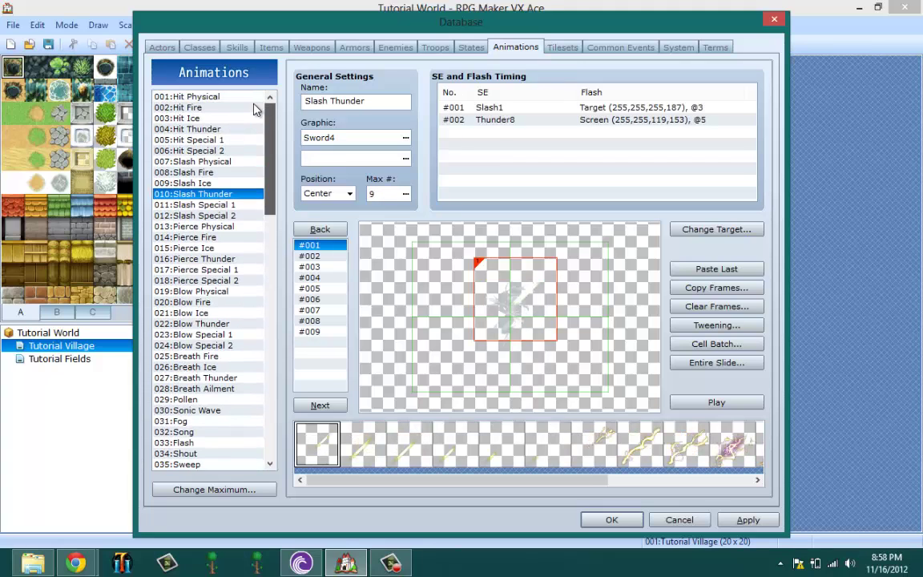
left_click_drag(262, 139, 267, 151)
left_click_drag(269, 172, 153, 486)
left_click(194, 358)
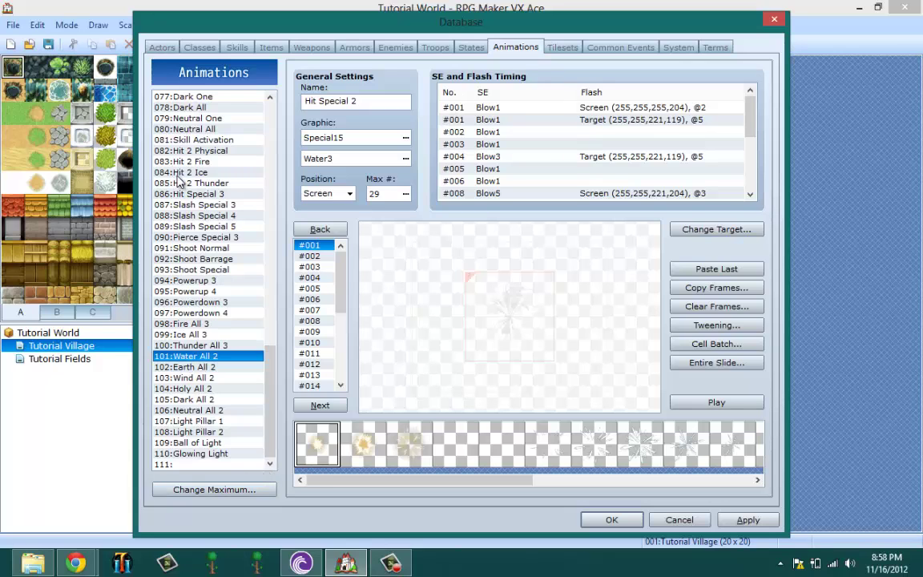
left_click(232, 204)
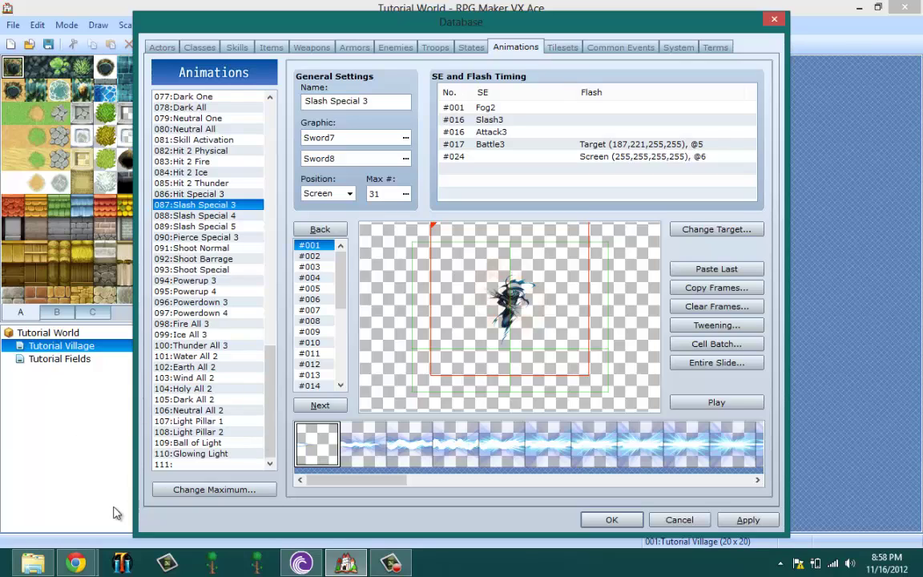
Confirm an animation list maximum of 111 and name the empty entry 111 "This Animation"
left_click(215, 489)
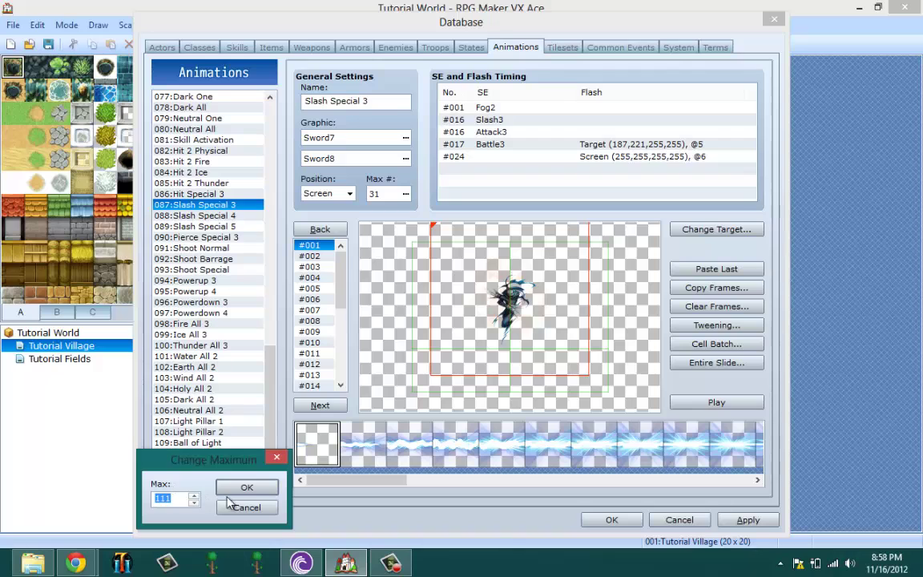
left_click(247, 487)
left_click(170, 453)
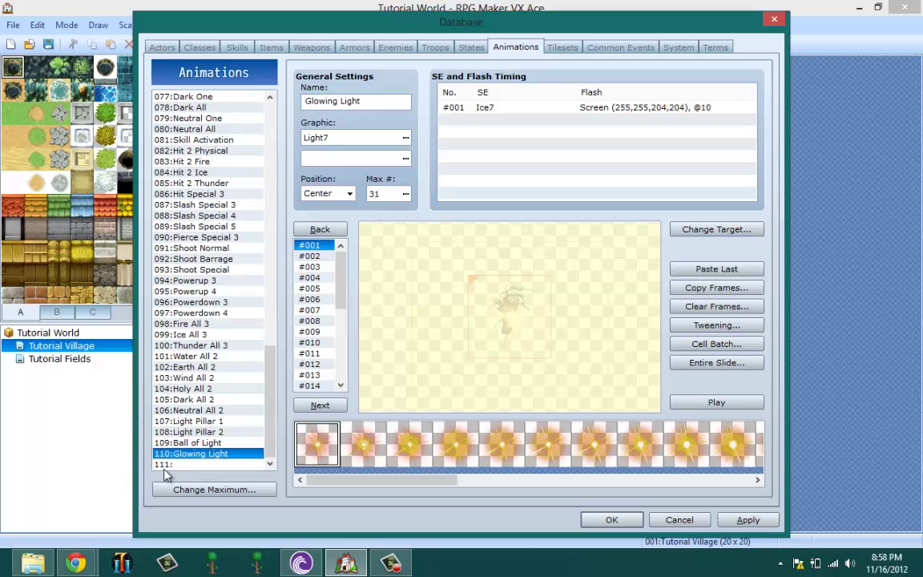
left_click(205, 465)
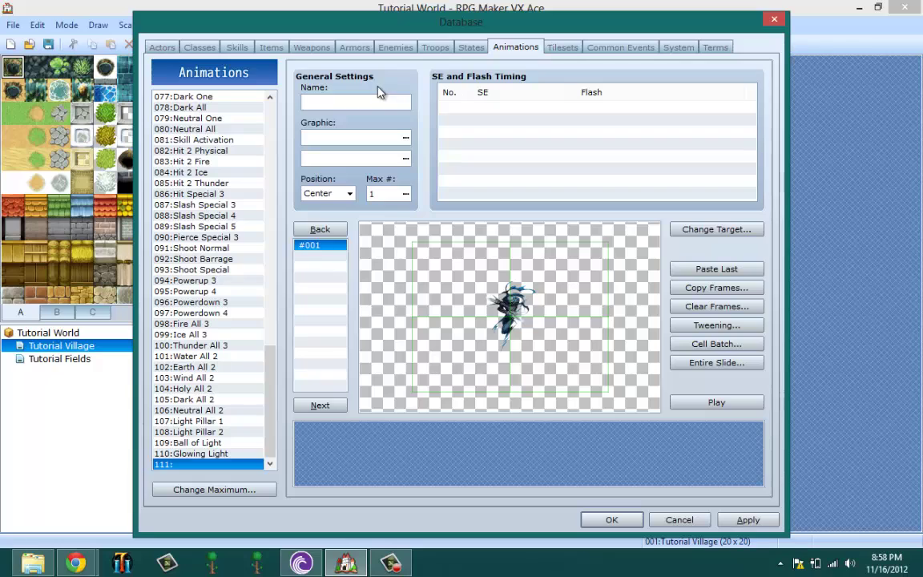
left_click(370, 105)
type("This Animation")
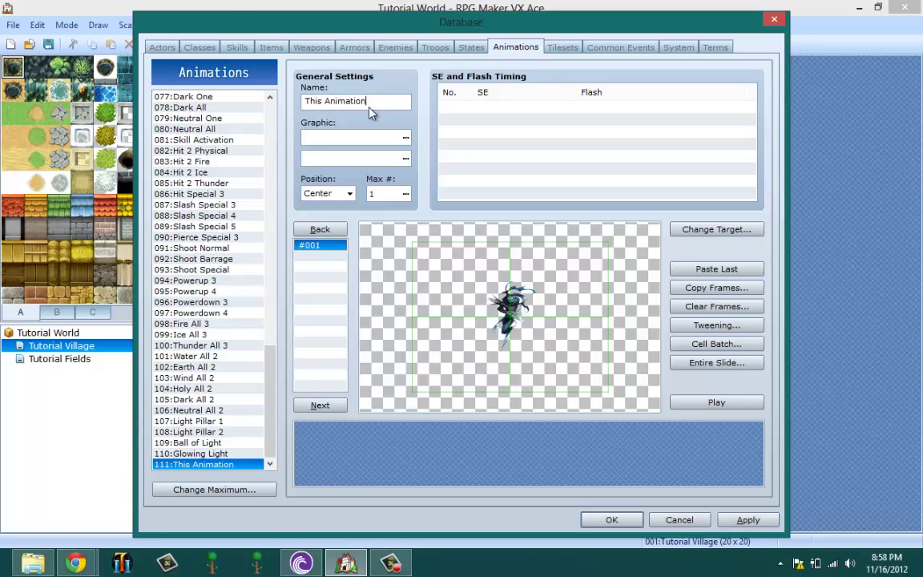
Preview the Attack graphics and assign Attack8 as the first graphic of This Animation
left_click(406, 141)
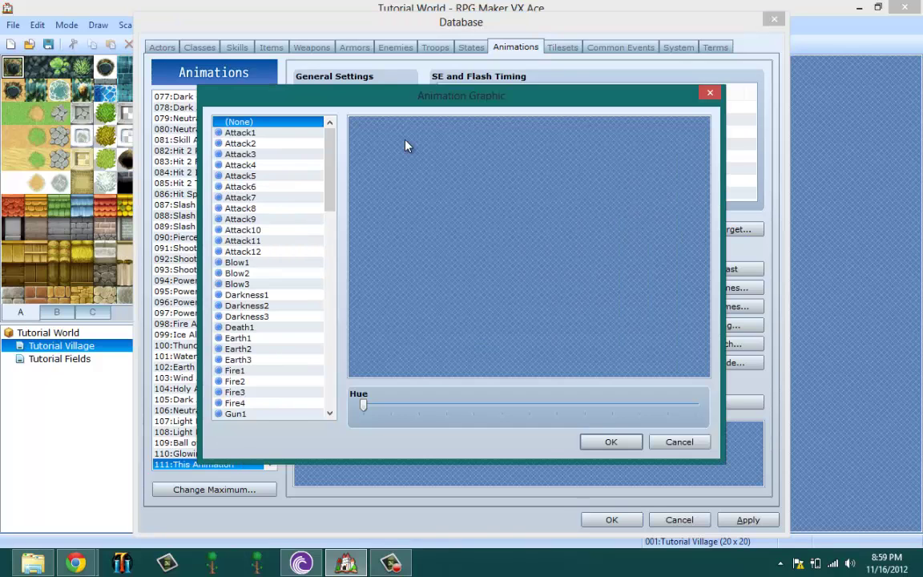
left_click(243, 144)
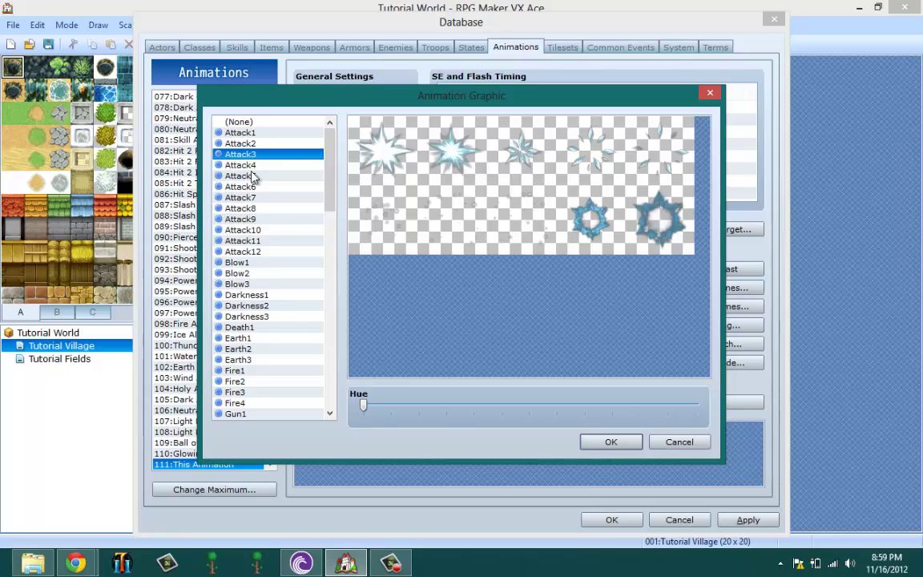
left_click(252, 175)
left_click(253, 165)
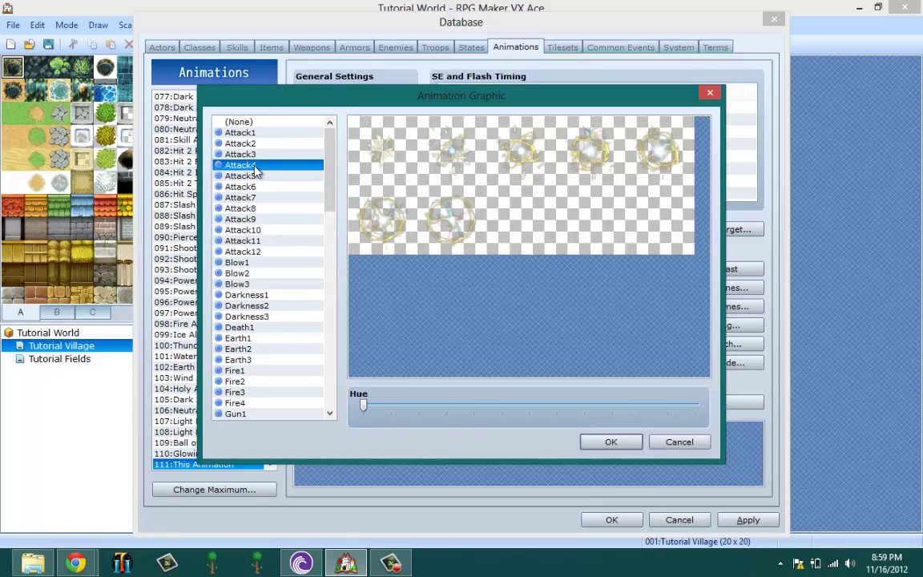
left_click(244, 176)
left_click(246, 187)
left_click(247, 197)
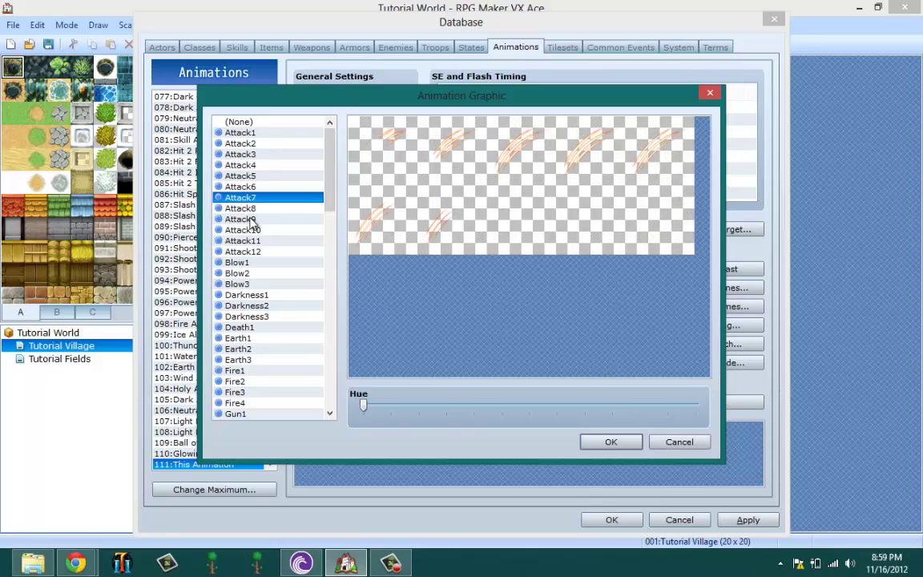
left_click(250, 219)
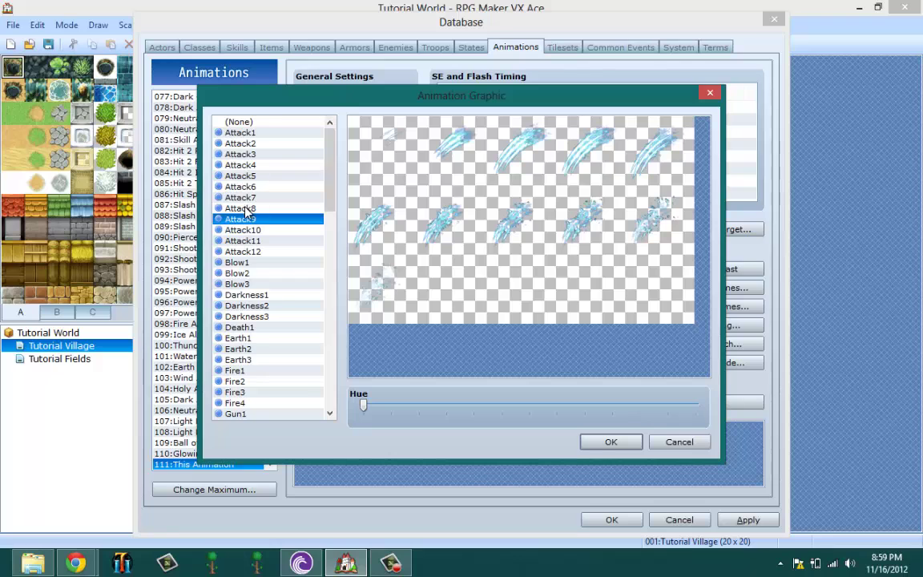
left_click(245, 207)
left_click(593, 448)
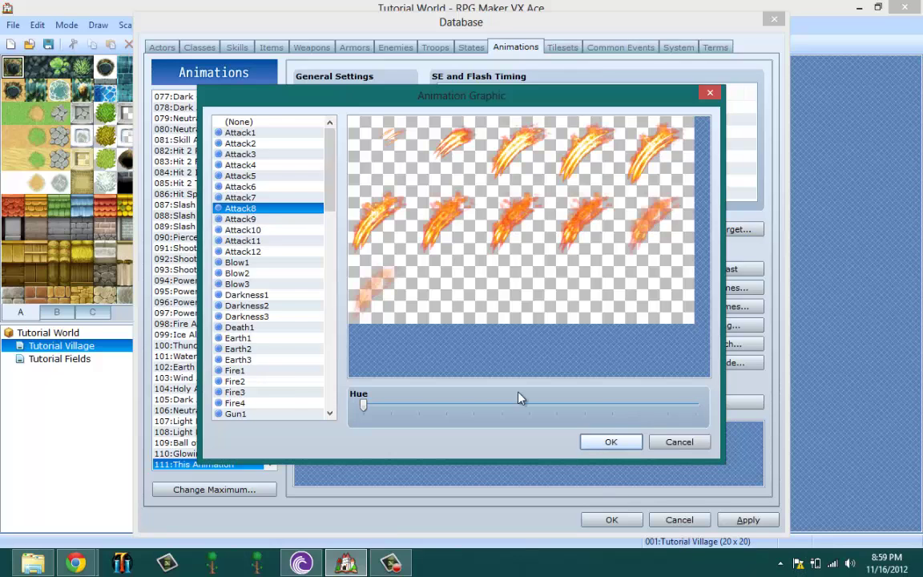
Preview the Darkness, Earth and Fire graphics and assign Fire1 as the second graphic of This Animation
left_click(407, 158)
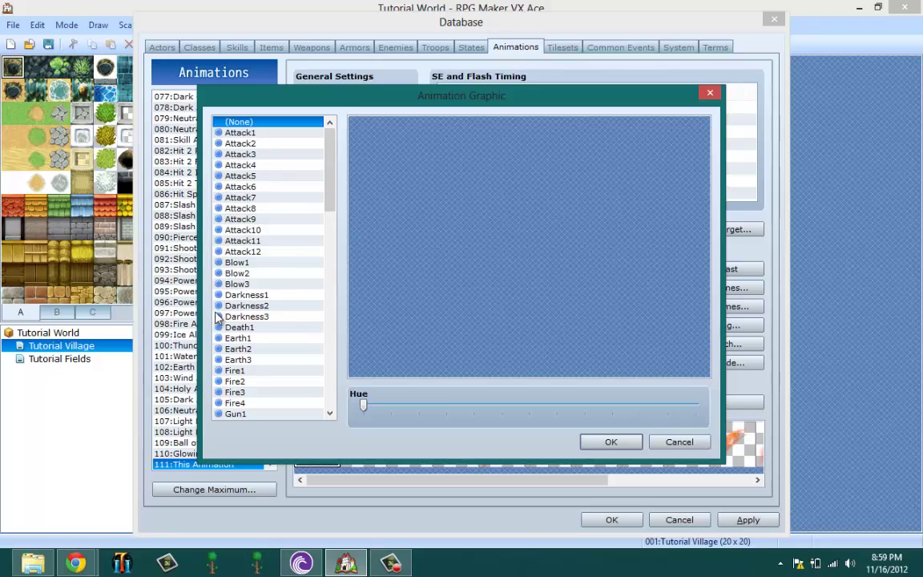
left_click(231, 316)
left_click(264, 296)
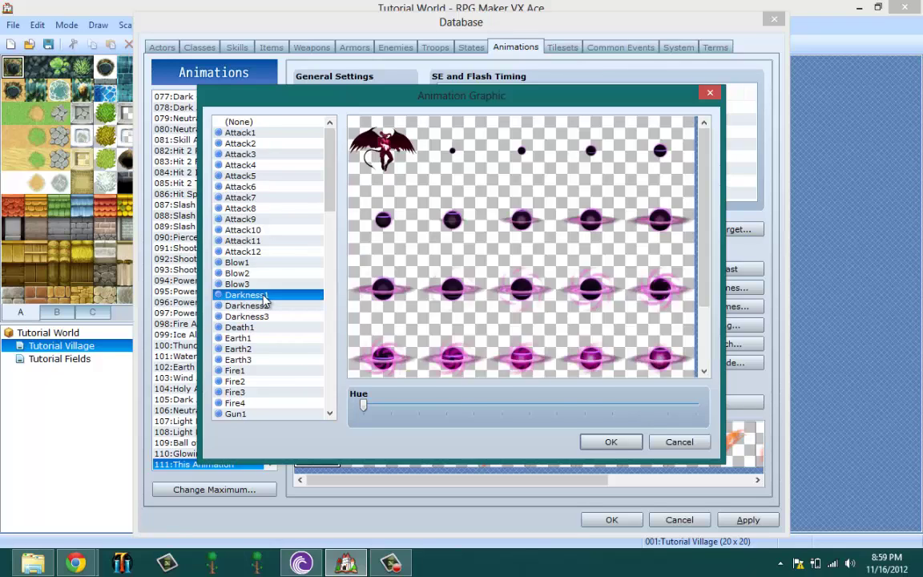
left_click(266, 316)
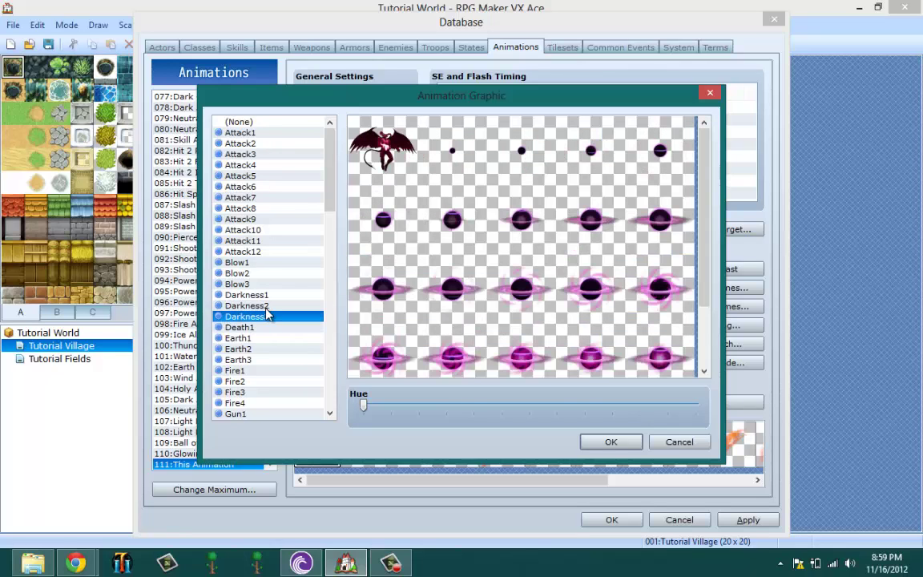
scroll(725, 202, "down", 5)
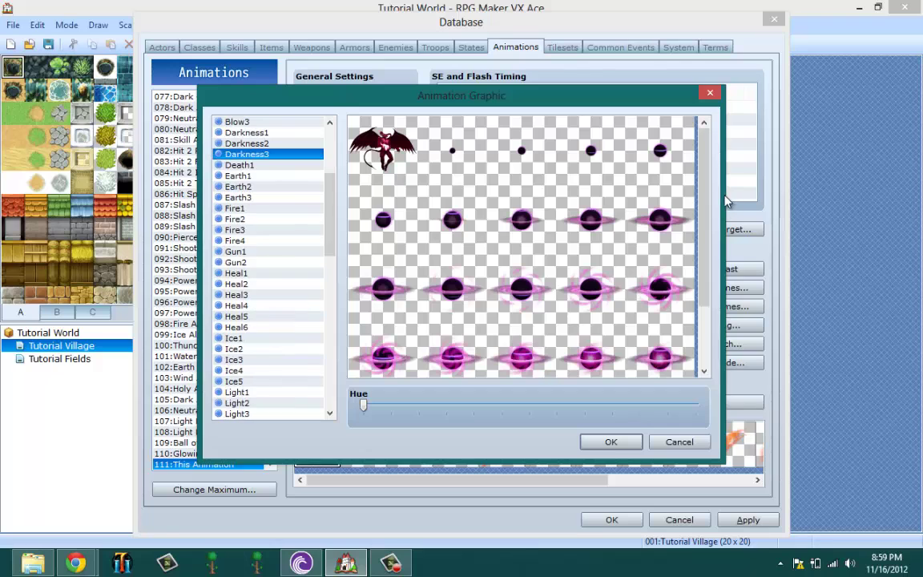
scroll(702, 225, "down", 3)
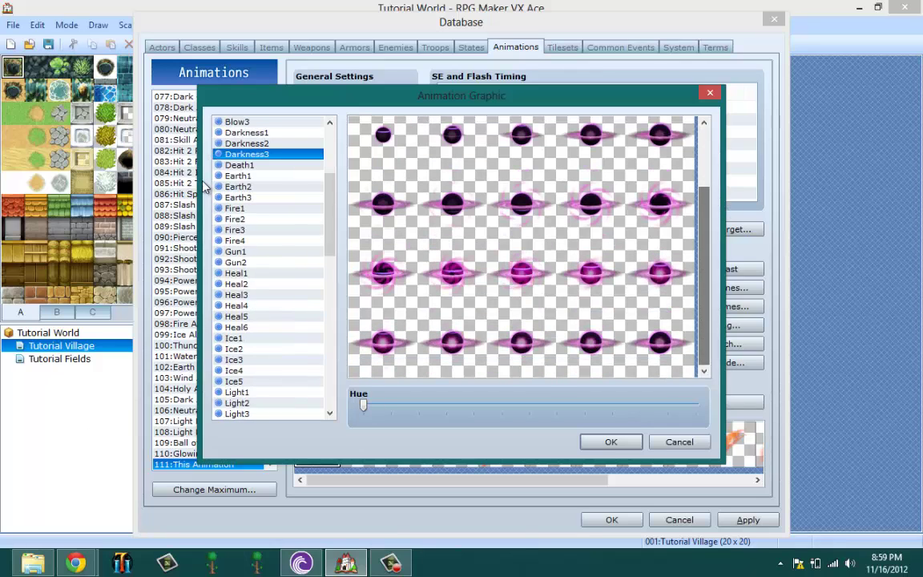
left_click(277, 176)
left_click(261, 134)
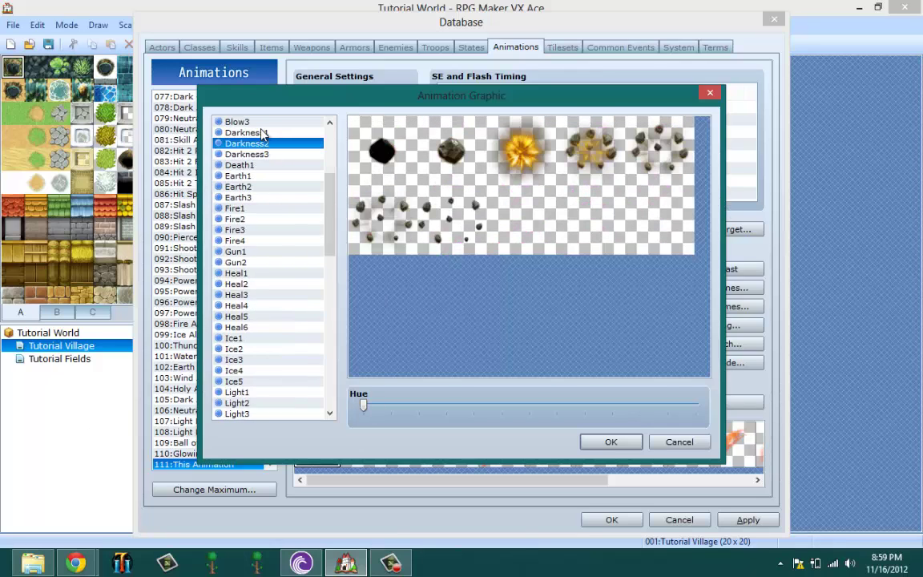
key("Down")
key("Down")
key("Down")
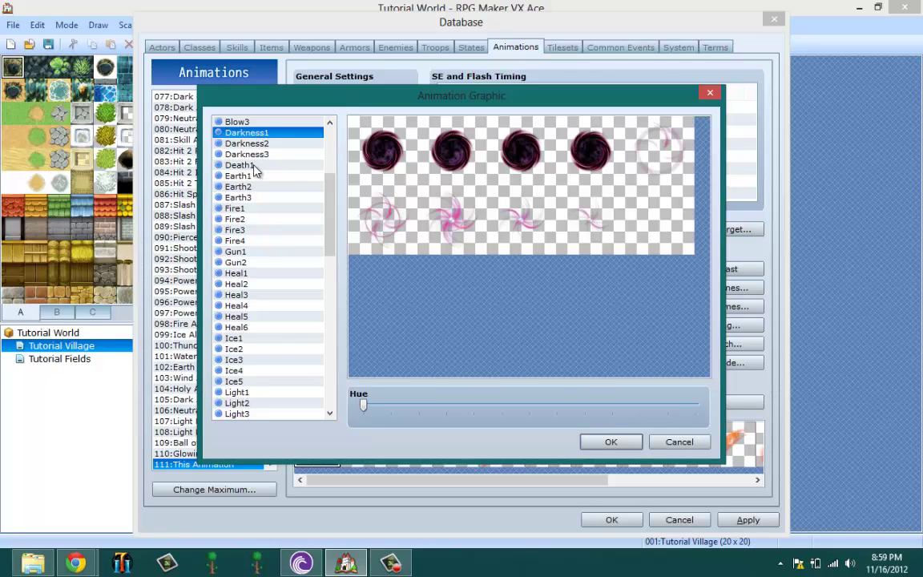
key("Down")
key("Down")
key("Down")
key("Down")
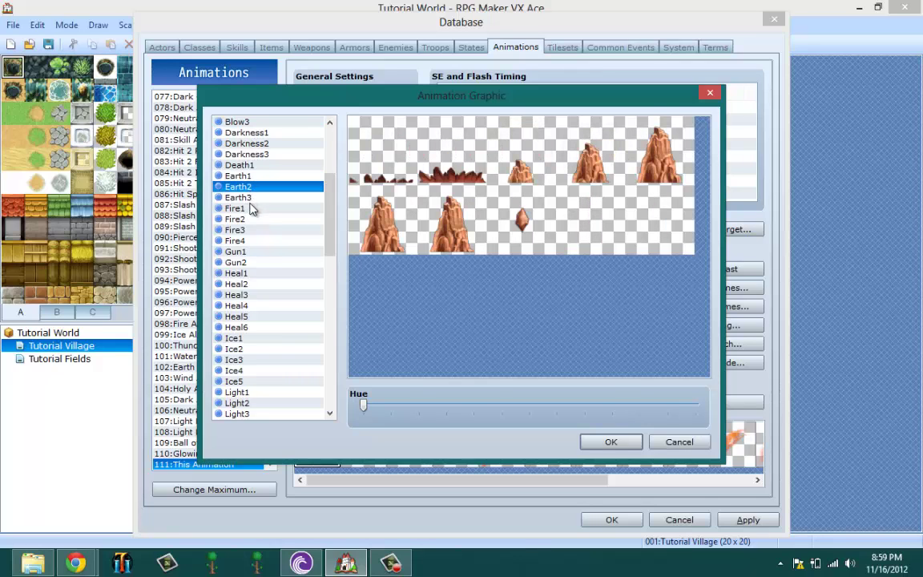
key("Down")
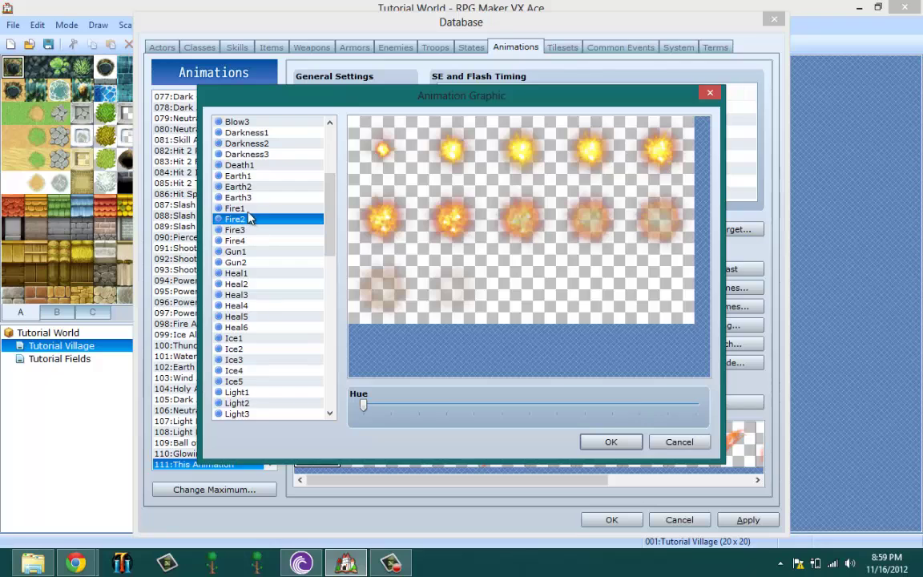
key("Up")
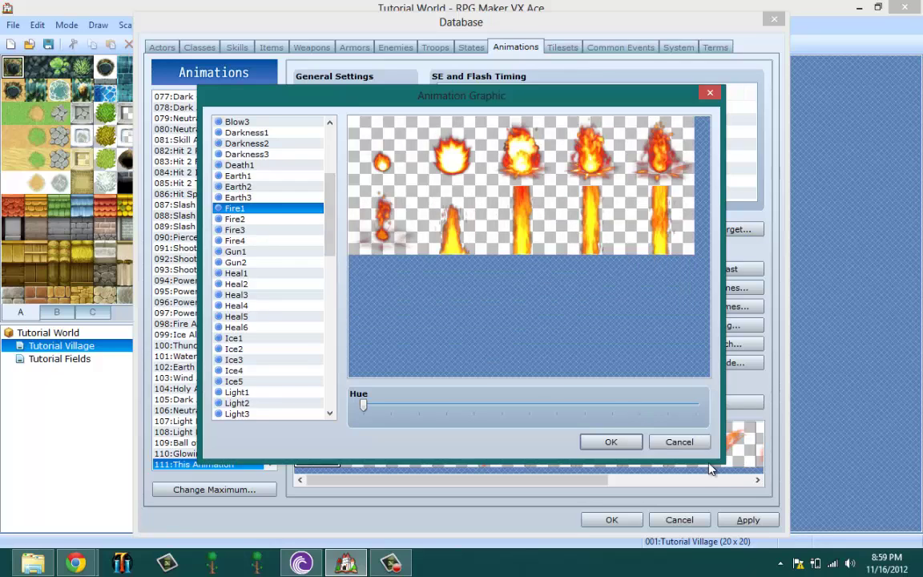
left_click(605, 441)
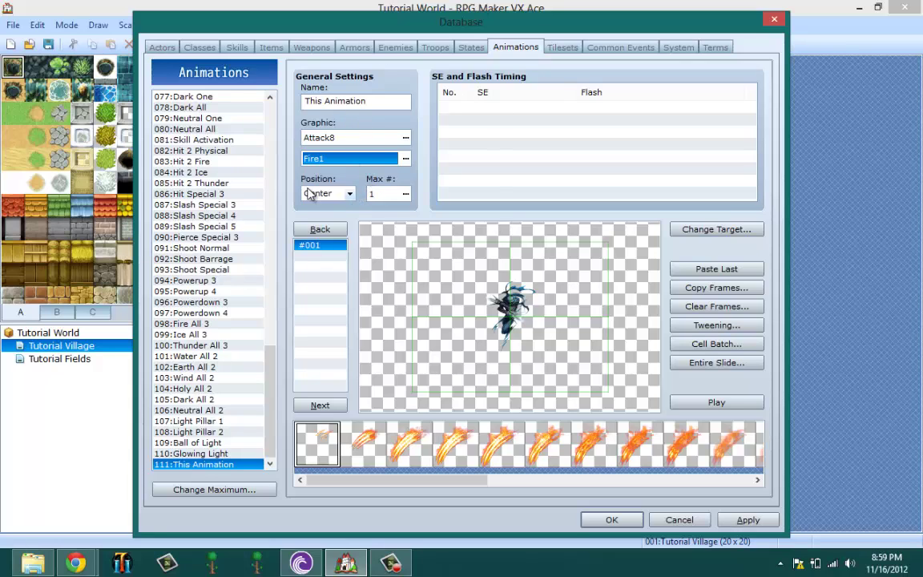
Set the maximum number of frames of This Animation to 10
left_click(317, 250)
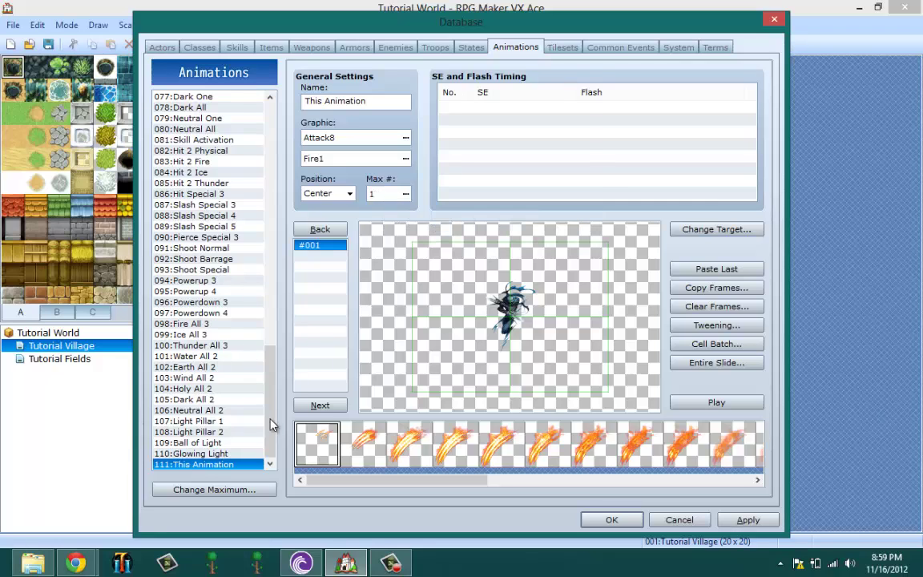
left_click(407, 195)
left_click(368, 199)
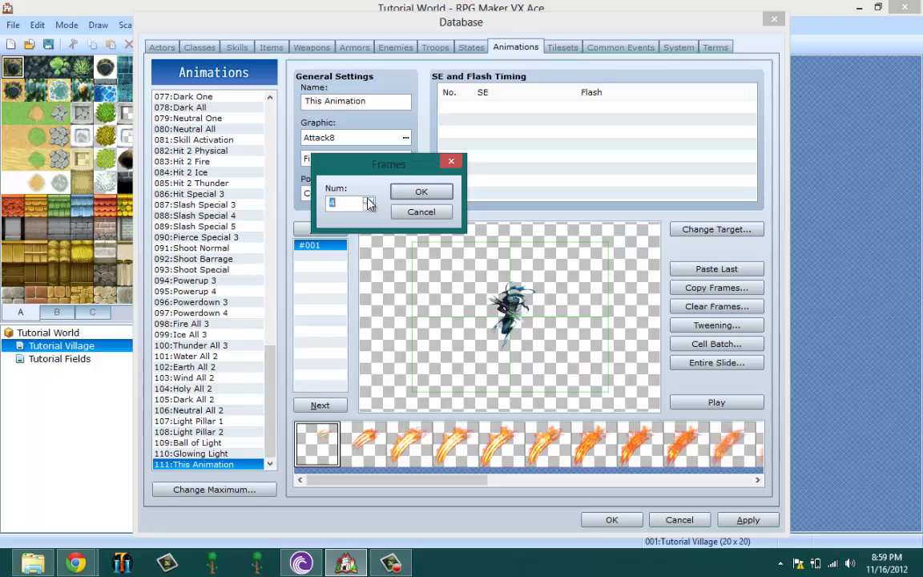
left_click(369, 200)
left_click(369, 200)
left_click(369, 200)
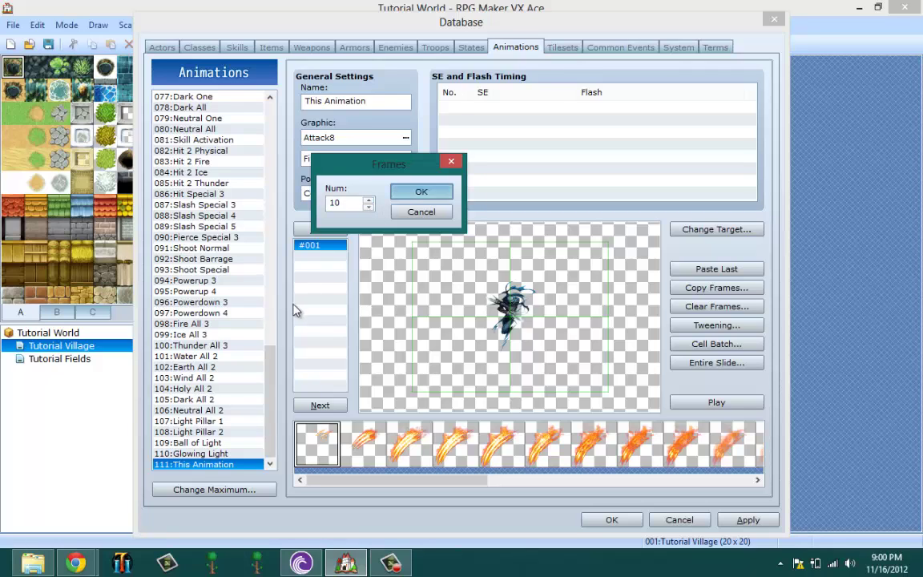
key("Return")
Step through frames #001 to #010 of This Animation to examine their contents
left_click(313, 258)
left_click(315, 299)
left_click(318, 329)
left_click(320, 343)
key("Up")
key("Up")
key("Up")
key("Up")
key("Up")
key("Up")
key("Up")
key("Up")
key("Up")
key("Down")
key("Down")
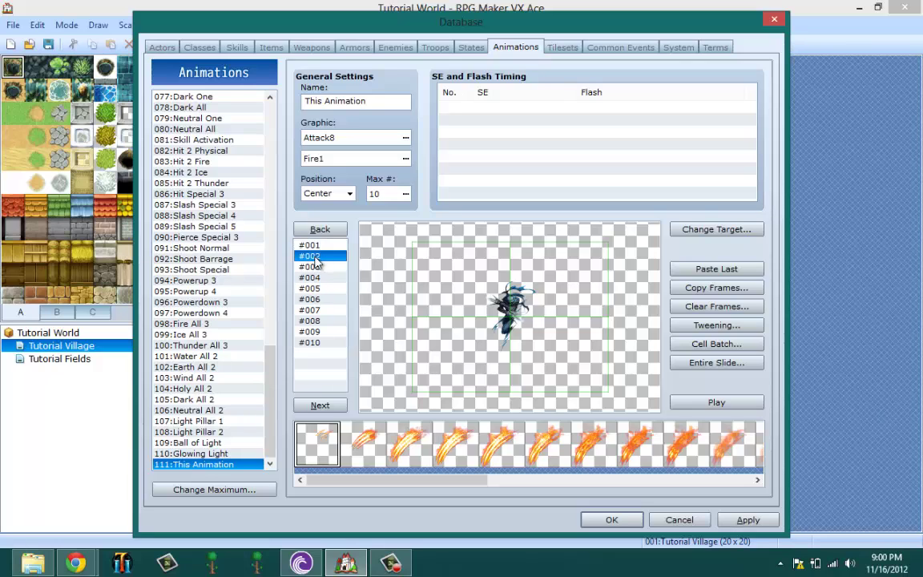
key("Down")
key("Down")
key("Down")
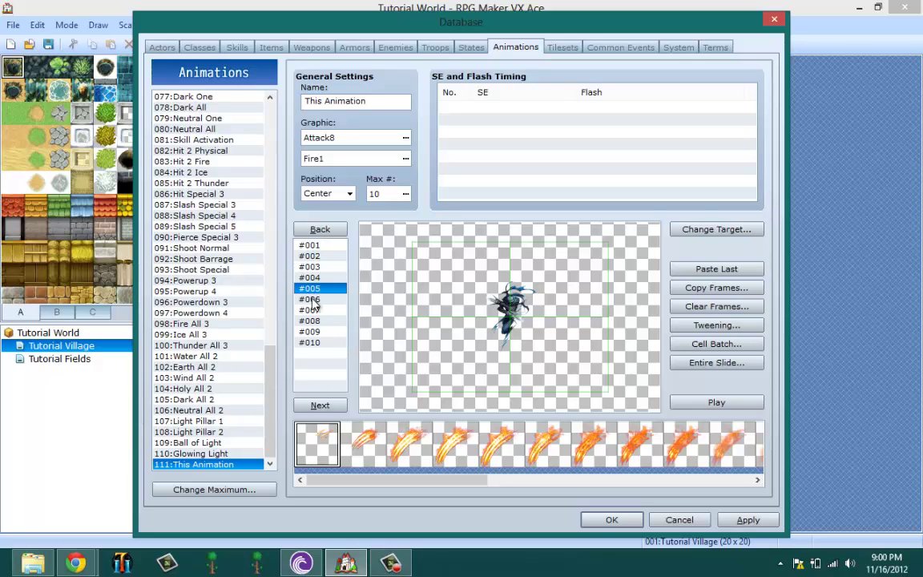
key("Down")
key("Down")
key("Down")
key("Down")
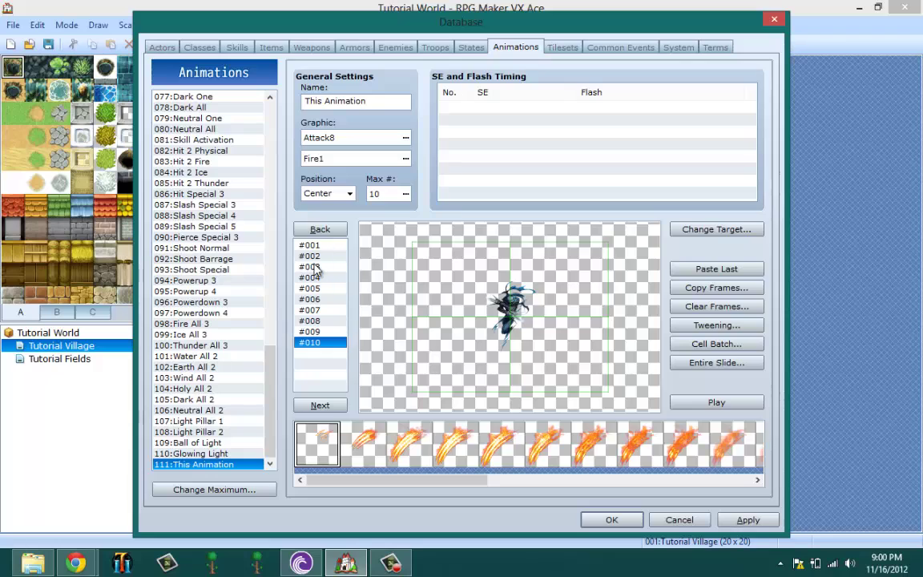
Place the first fire slash cell in frame #001 and position it over the target's upper body
left_click(321, 256)
left_click(314, 245)
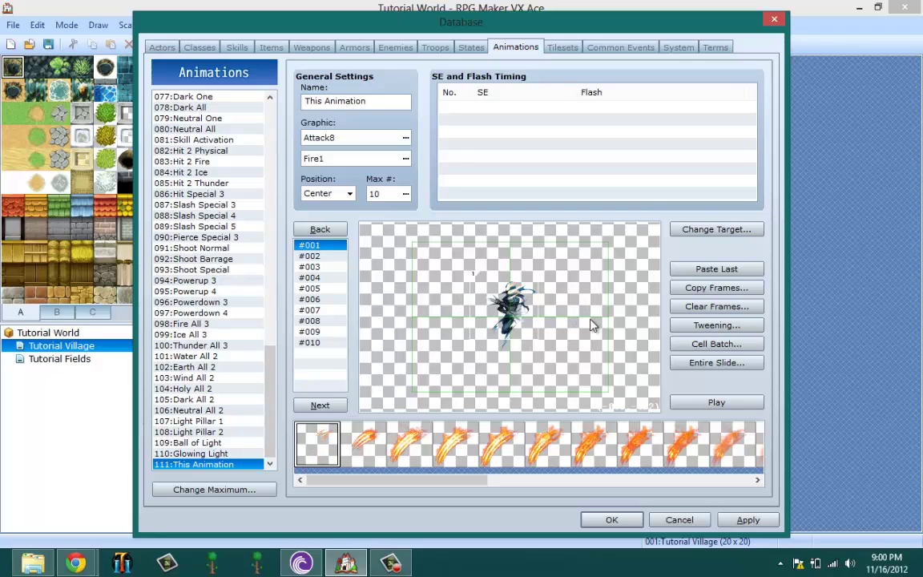
left_click(503, 314)
right_click(494, 306)
left_click(479, 294)
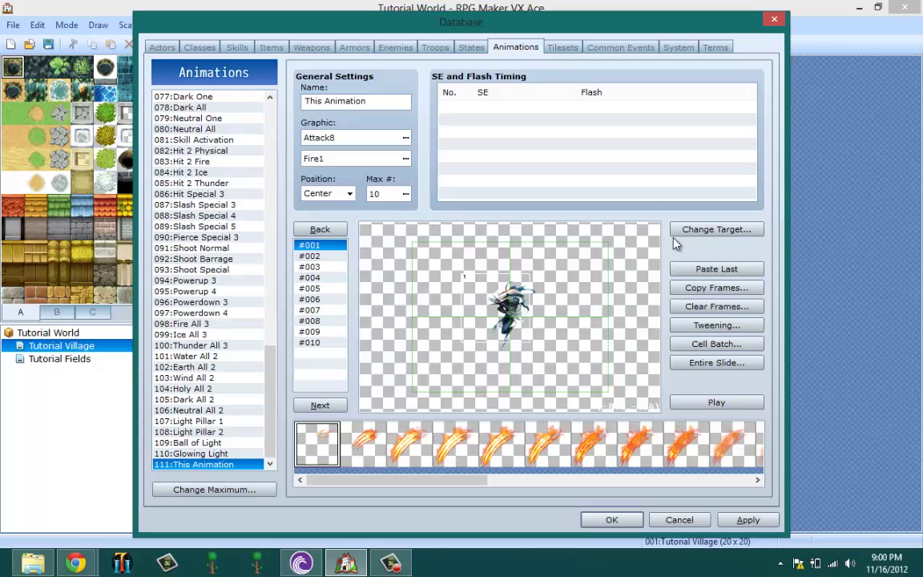
left_click_drag(497, 335, 529, 321)
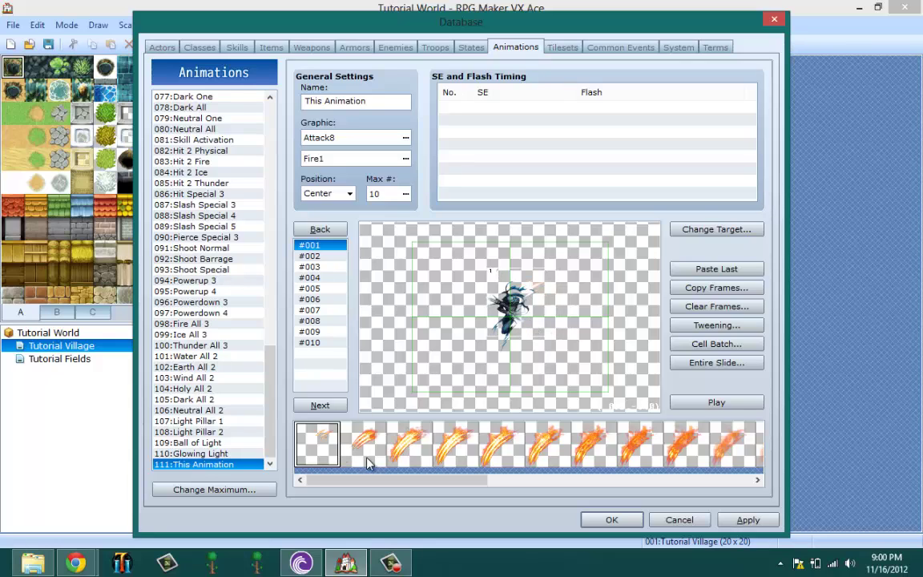
Place the second slash cell in frame #002 and the third in frame #003, shifting them down across the target
left_click(323, 257)
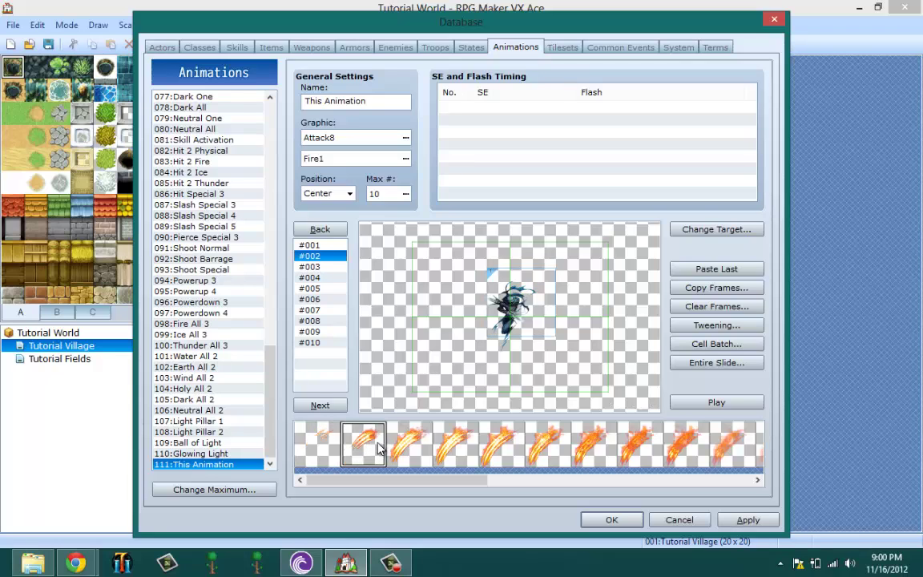
left_click(511, 317)
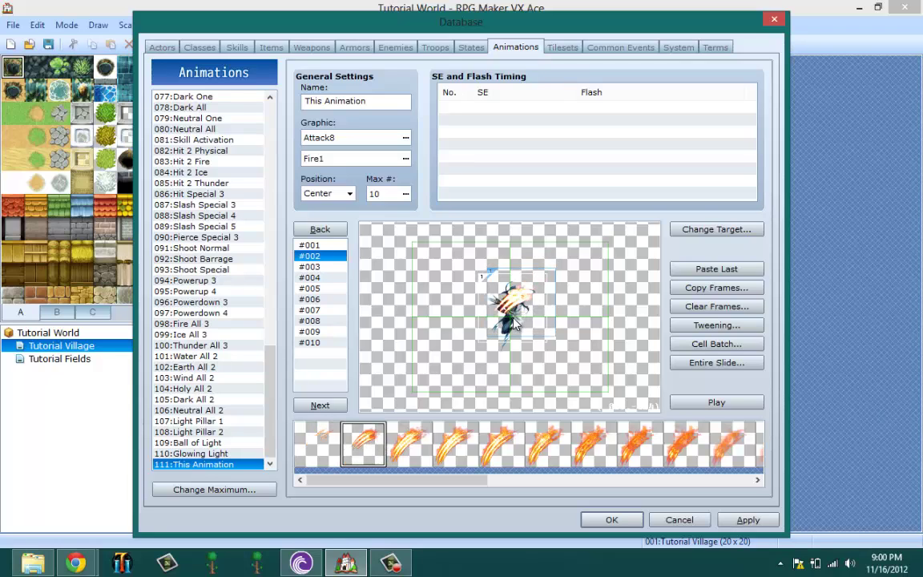
left_click_drag(513, 321, 518, 323)
left_click(321, 268)
left_click(405, 447)
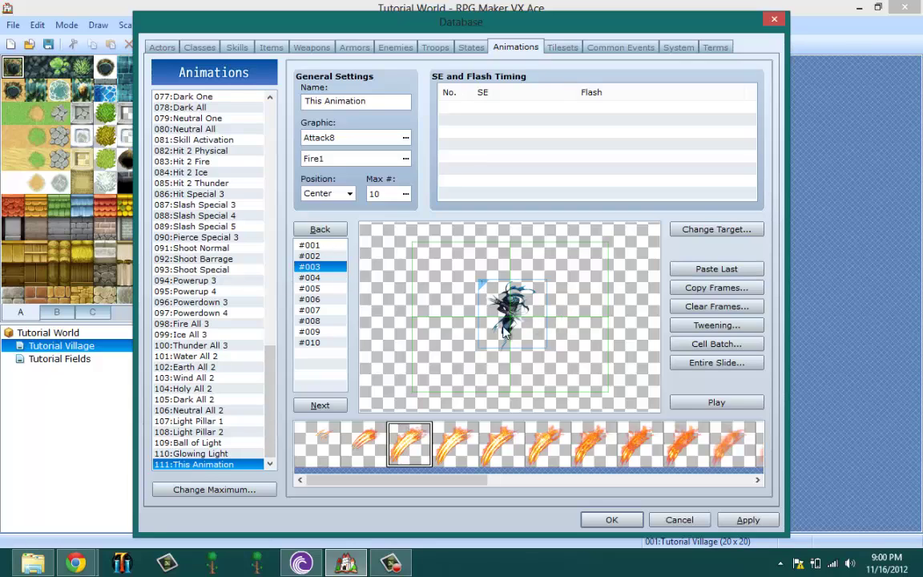
left_click_drag(467, 347, 498, 345)
Try placing the fourth slash cell in frame #004 beside the target and clear that frame
left_click(325, 278)
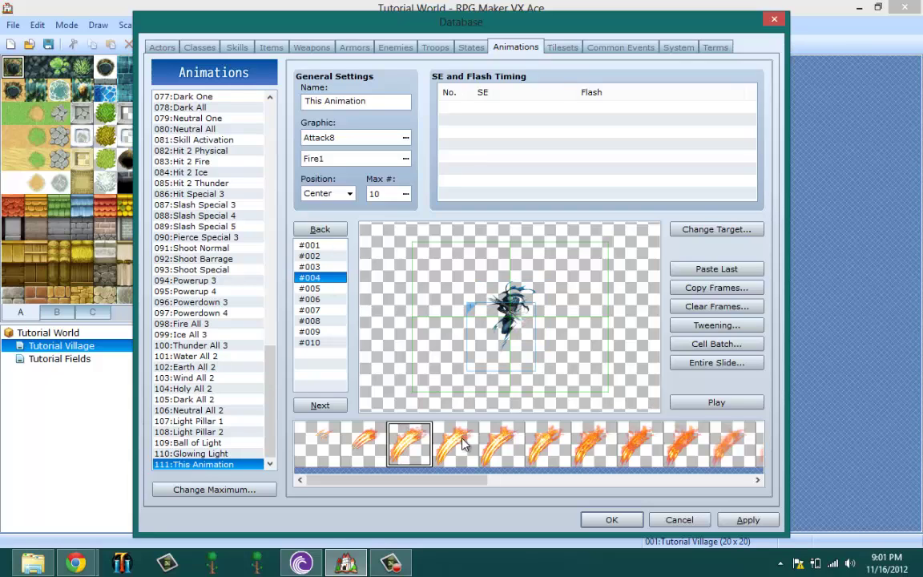
left_click(324, 268)
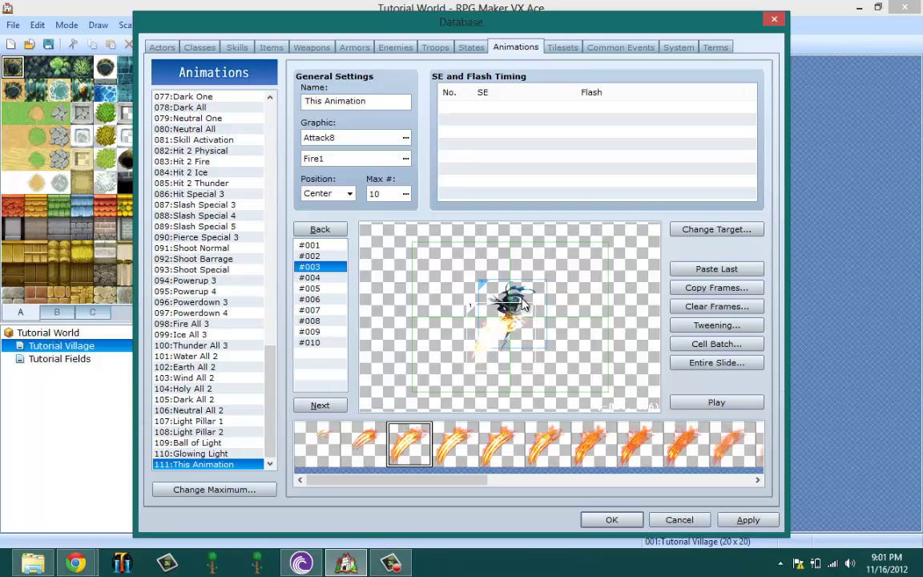
left_click(320, 277)
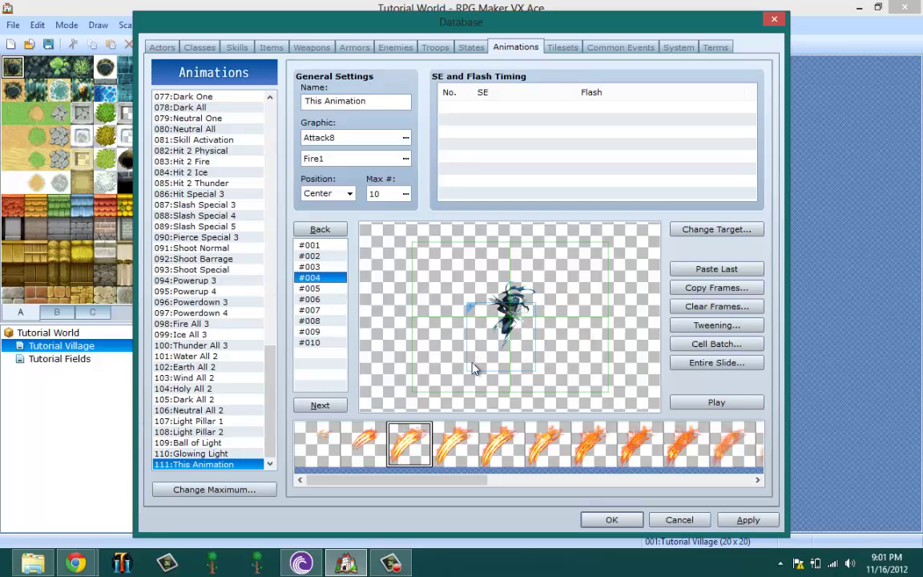
left_click(458, 446)
left_click_drag(455, 368, 451, 346)
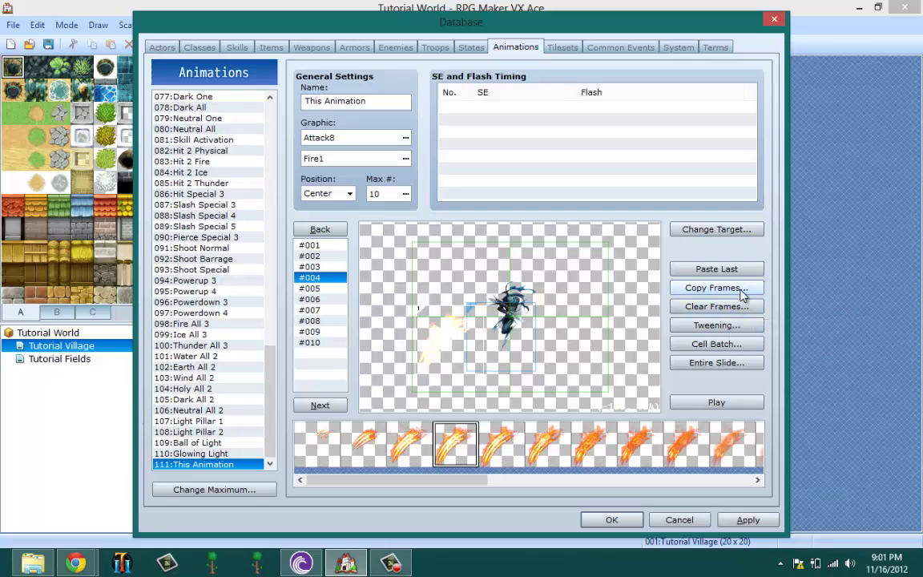
right_click(319, 285)
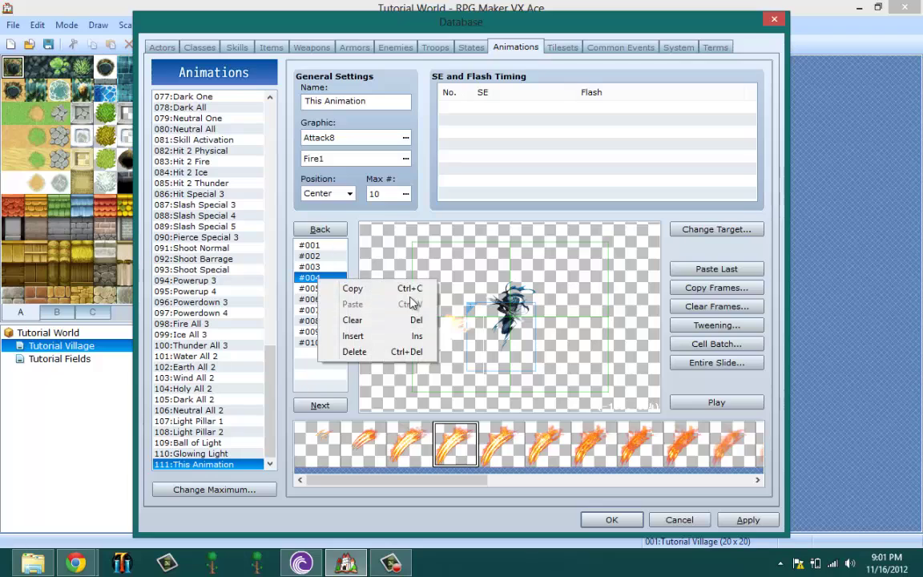
left_click(337, 319)
Play the animation and clear its frames to start over
left_click(735, 400)
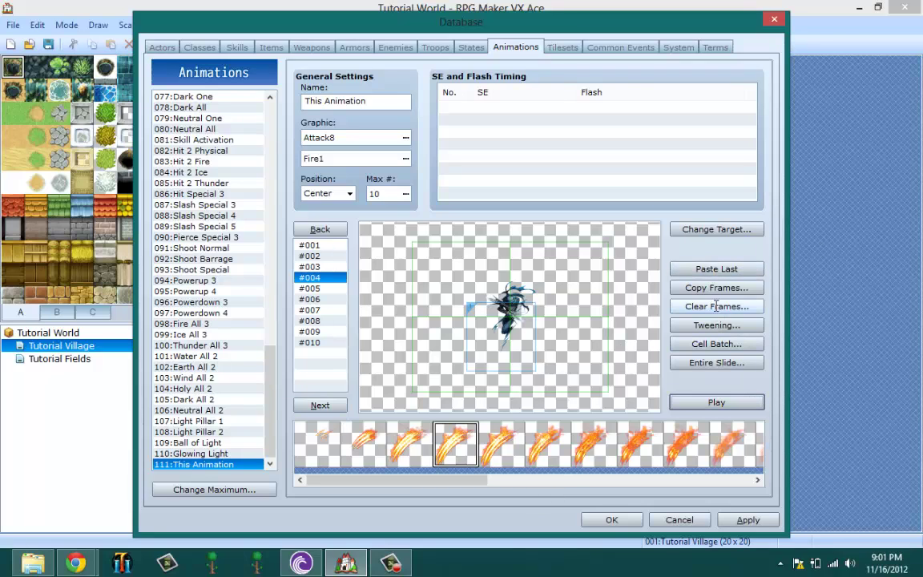
left_click(689, 306)
left_click(670, 335)
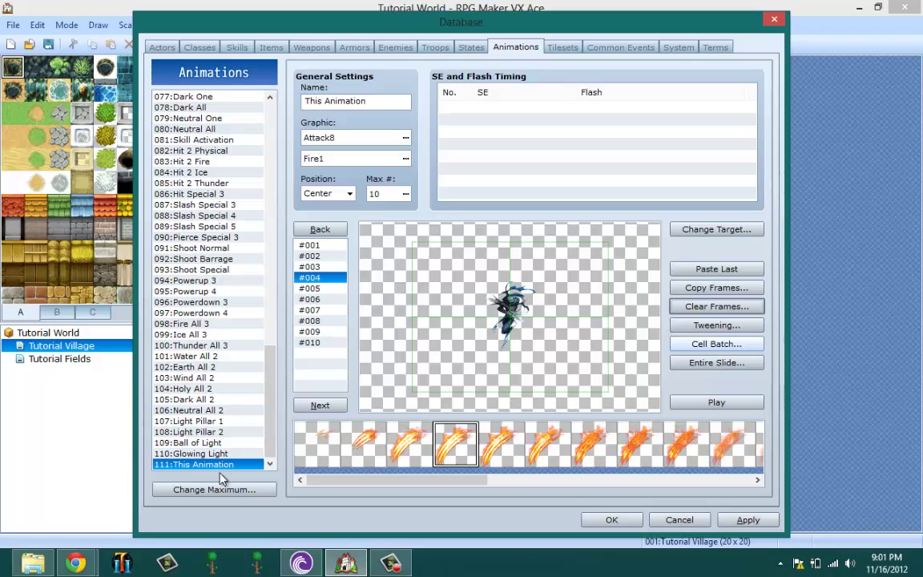
Place the first slash cell in frame #001 and the second in frame #002 near the target's upper body
left_click(320, 246)
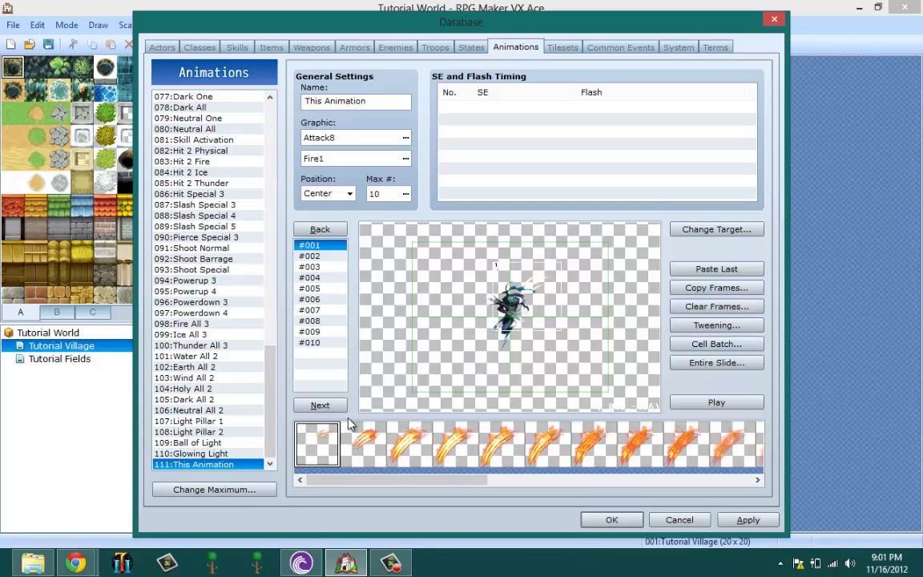
left_click(311, 256)
left_click(365, 443)
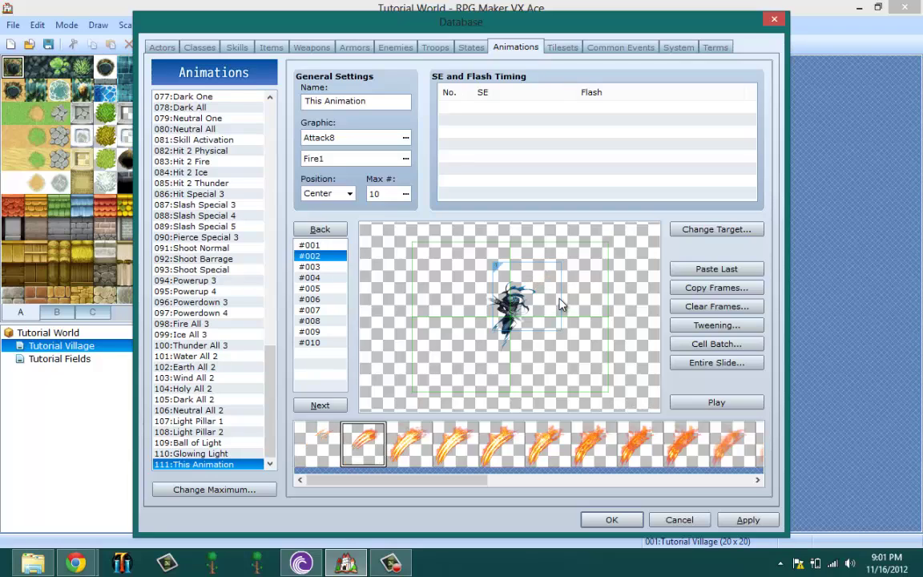
left_click(520, 303)
left_click_drag(519, 303, 522, 303)
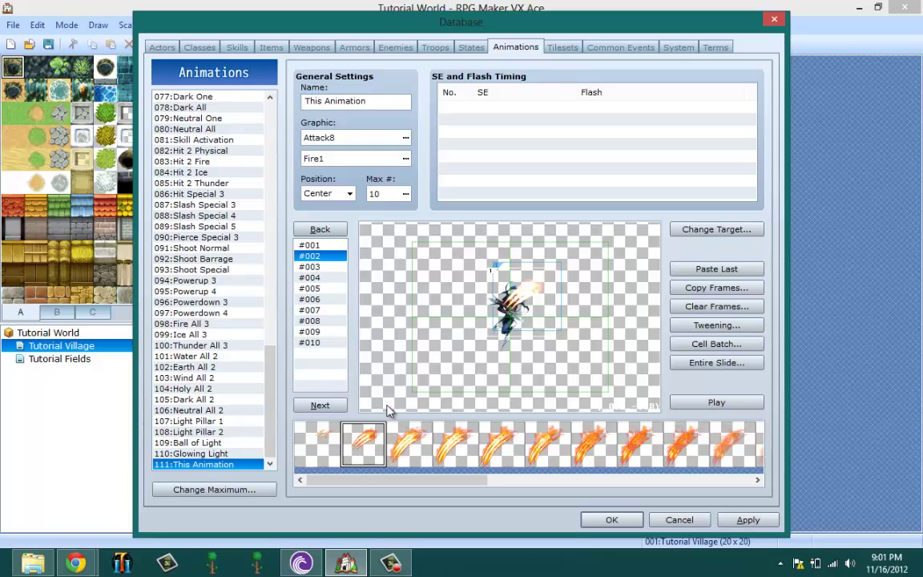
Place the third slash cell in frame #003 and the fourth in frame #004, slightly lower on the target
left_click(320, 404)
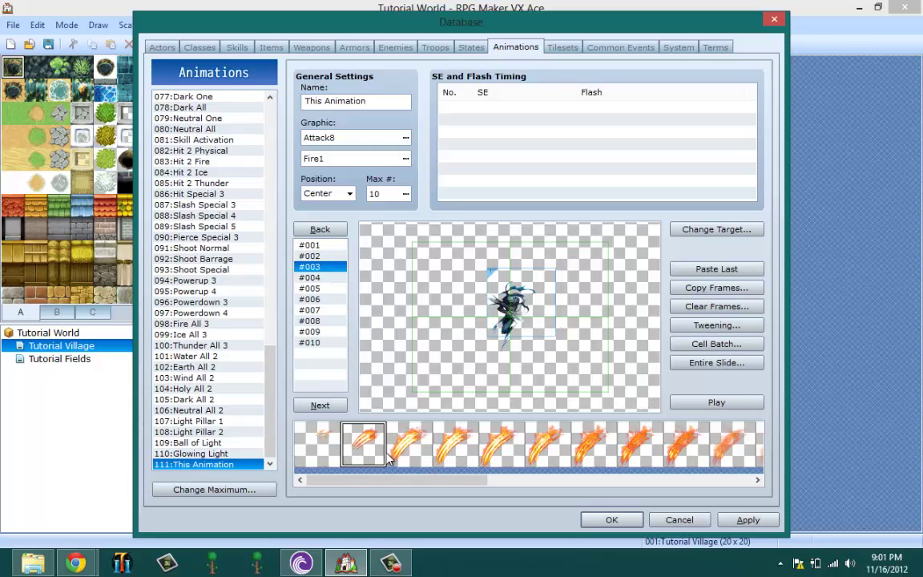
left_click_drag(512, 302, 520, 321)
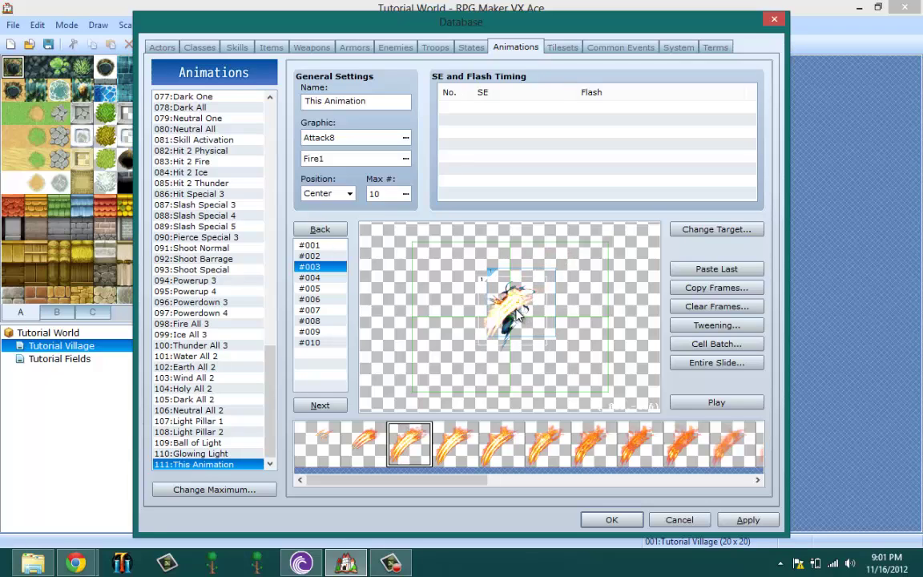
left_click(321, 277)
left_click(454, 445)
left_click_drag(483, 313, 523, 318)
Place the fifth slash cell in frame #005 and the sixth in frame #006 over the target's center
left_click(313, 288)
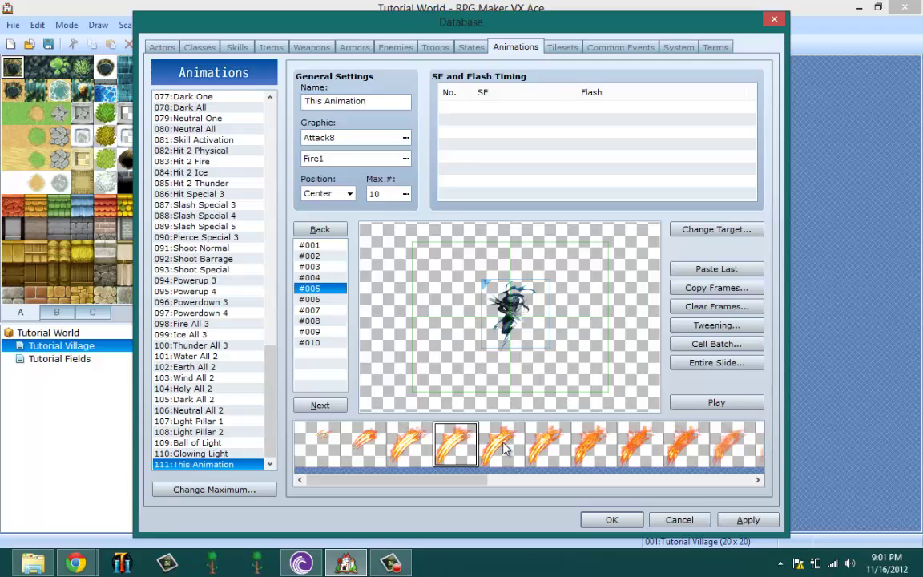
left_click(501, 445)
left_click(485, 321)
left_click_drag(513, 321, 518, 318)
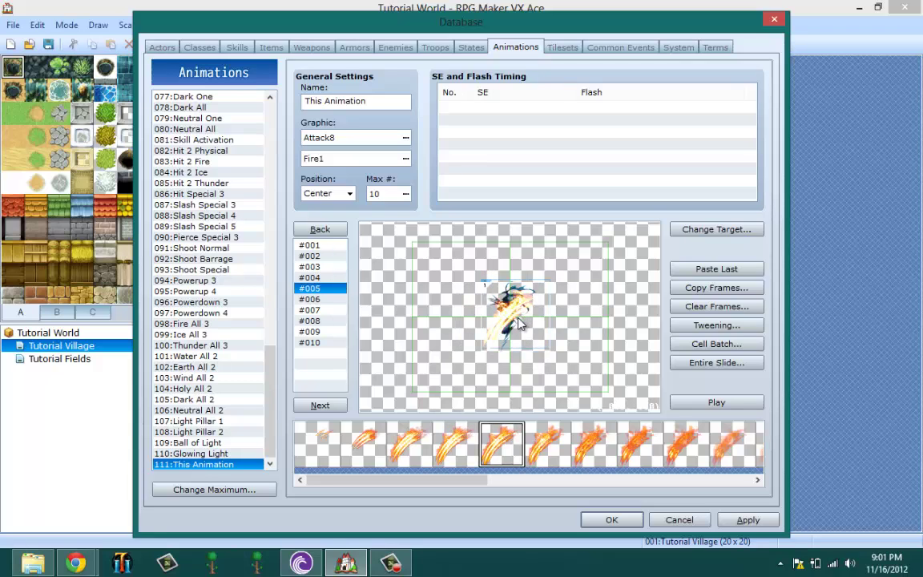
left_click(314, 299)
left_click(539, 438)
left_click_drag(496, 312, 516, 317)
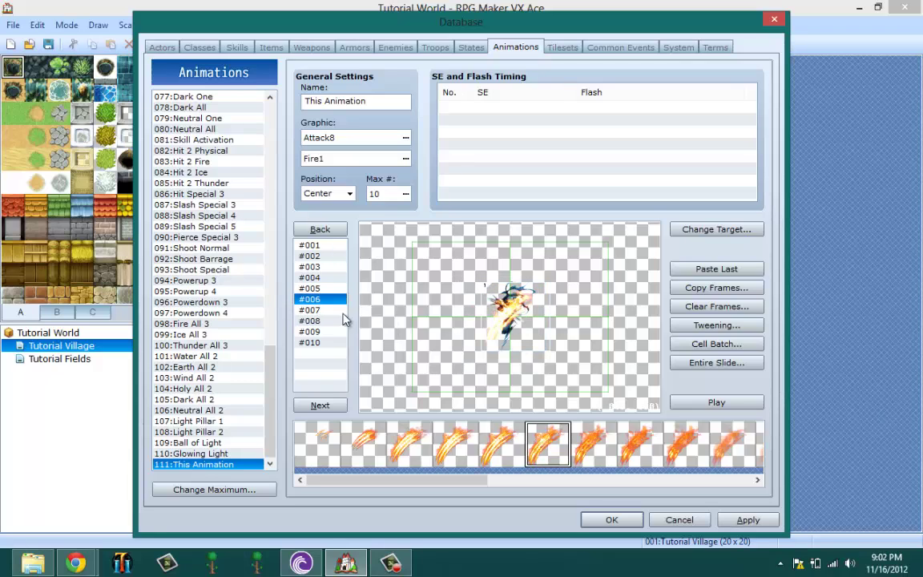
Place the seventh slash cell in frame #007 and the eighth in frame #008, slightly lower over the target
left_click(310, 310)
left_click(594, 444)
left_click(509, 308)
left_click_drag(510, 305, 513, 327)
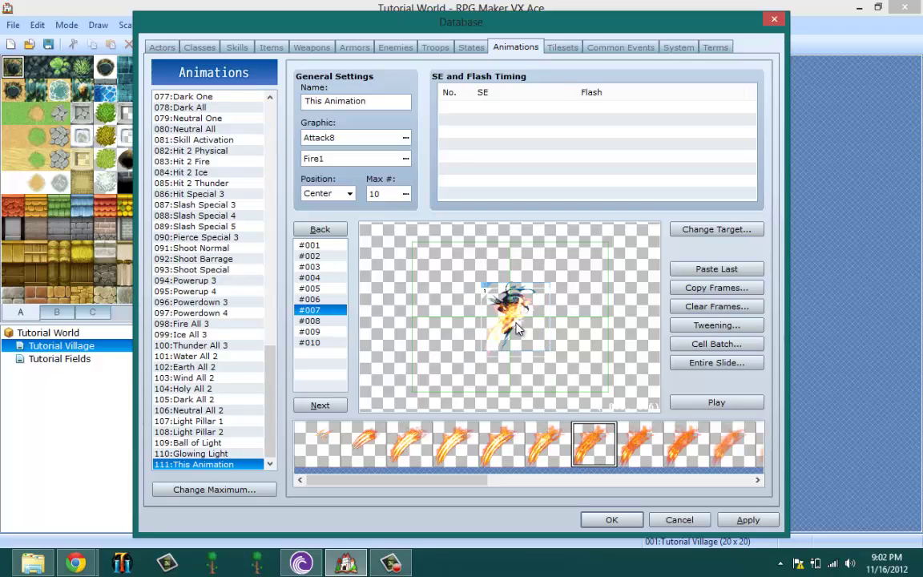
left_click(321, 322)
left_click(639, 444)
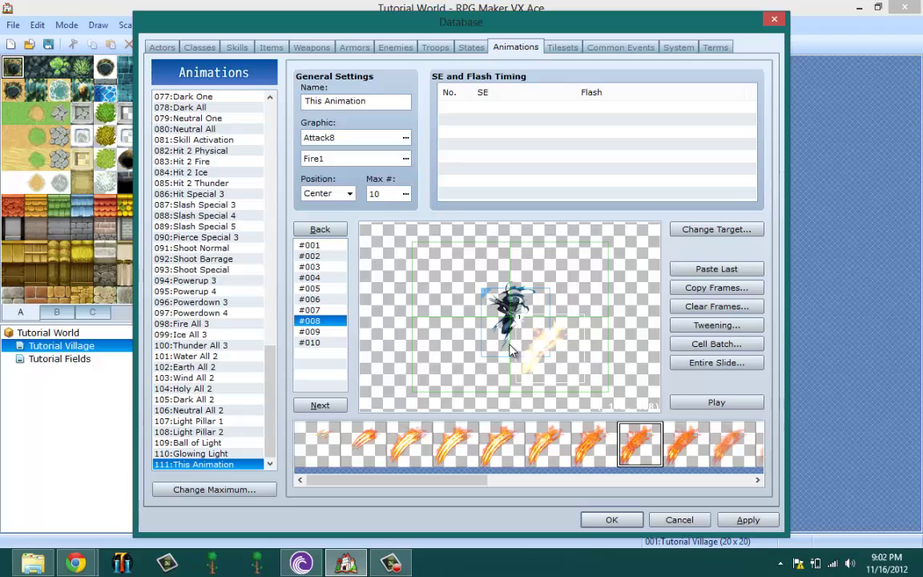
left_click(513, 325)
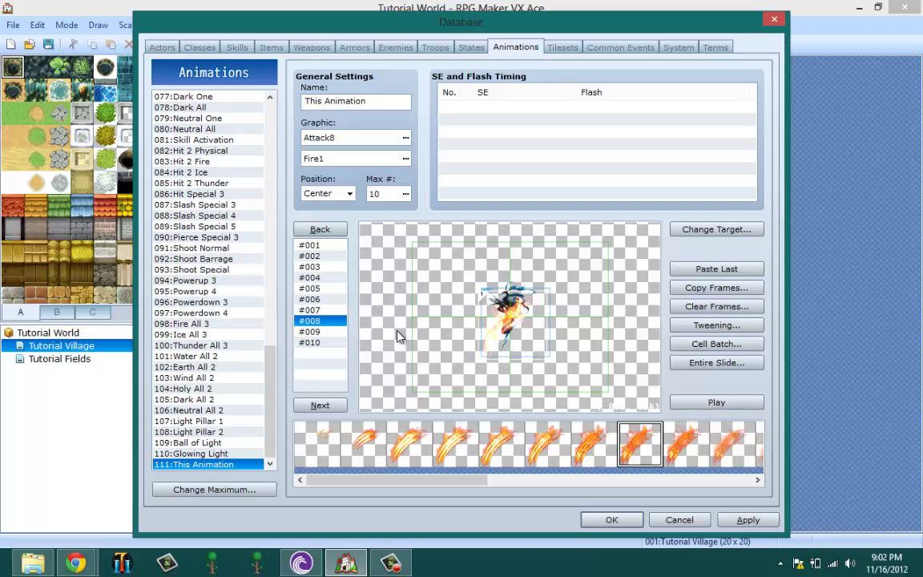
Place the ninth slash cell in frame #009 and the tenth in frame #010 toward the target's lower left, and play the animation
left_click(322, 332)
left_click(687, 443)
left_click(513, 325)
left_click_drag(517, 342, 503, 341)
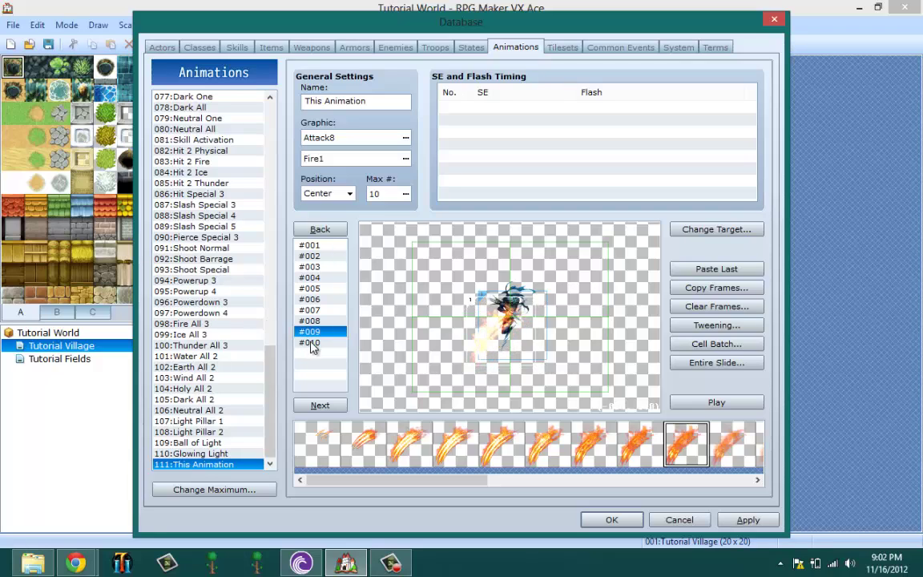
left_click(311, 343)
left_click(734, 438)
left_click(487, 320)
left_click_drag(503, 314, 517, 328)
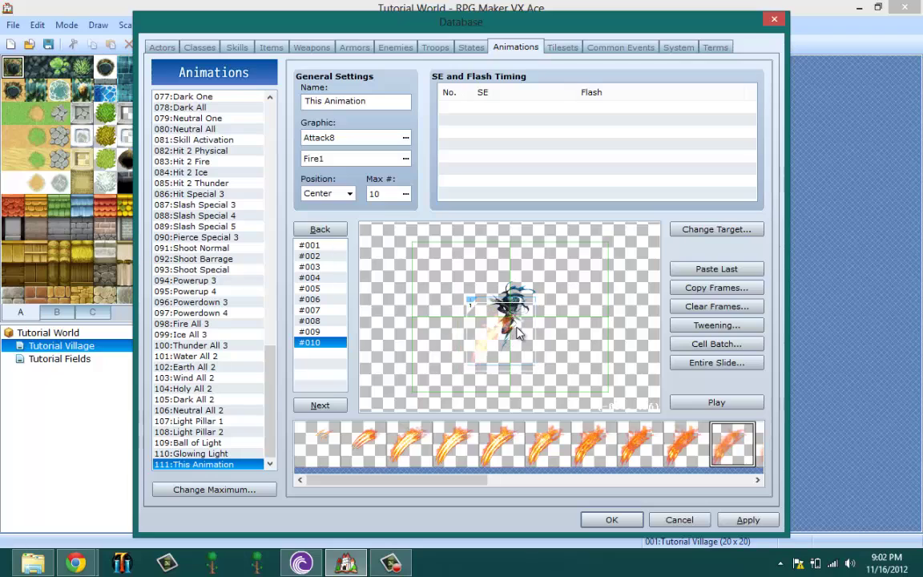
left_click(729, 405)
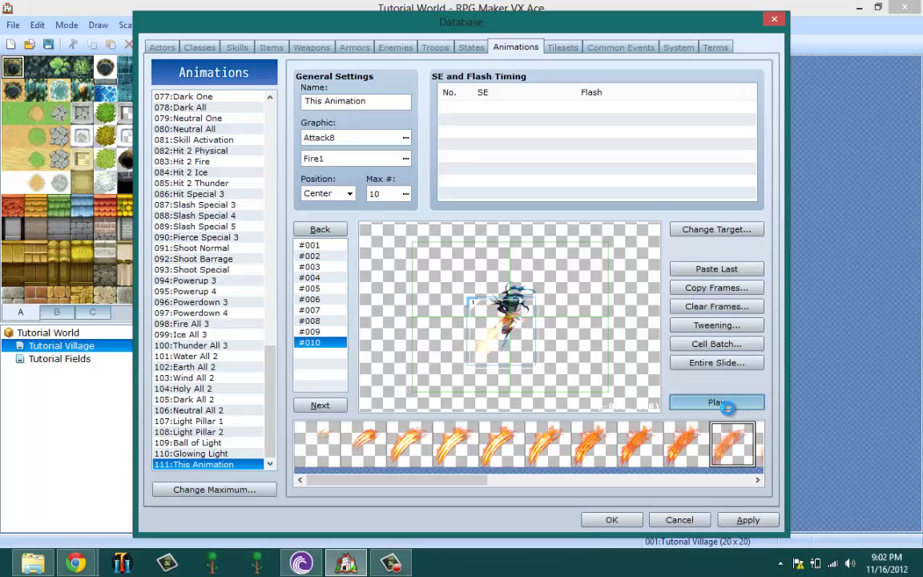